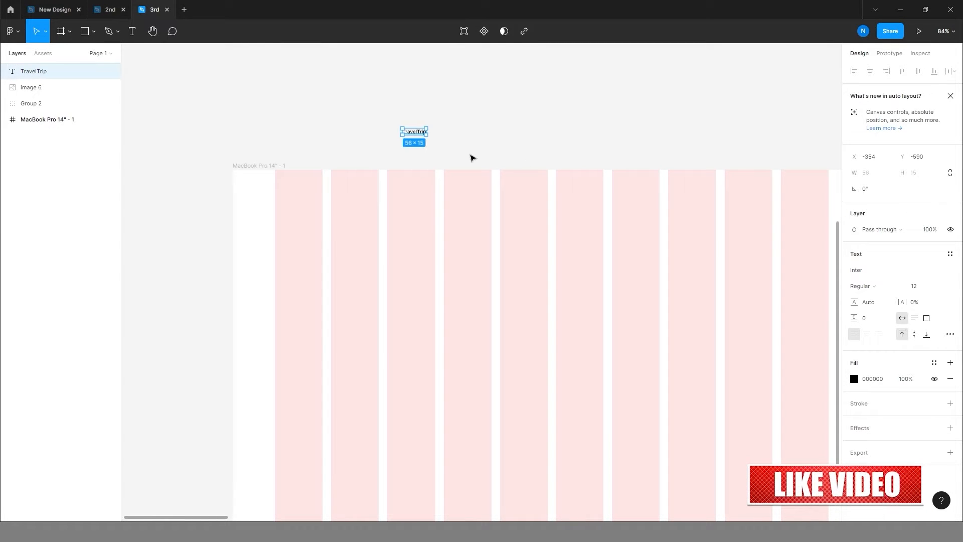
- Scale the TravelTrip text to about size 32.8, set its font to Lemon, and place it in the frame's upper-left corner
{"action": "left_click_drag", "start_coordinate": [423, 135], "coordinate": [431, 145]}
{"action": "left_click", "coordinate": [863, 287]}
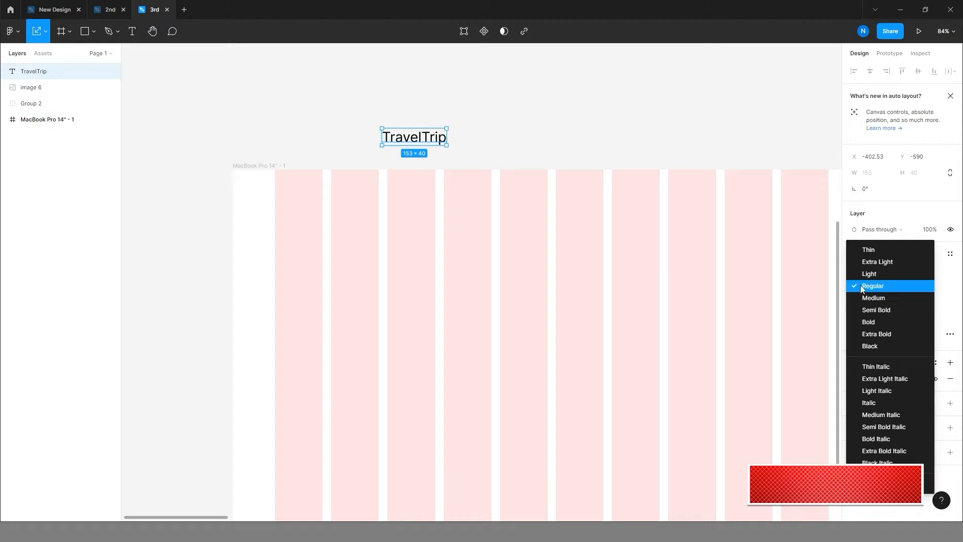
{"action": "left_click", "coordinate": [774, 132]}
{"action": "left_click", "coordinate": [950, 270]}
{"action": "scroll", "coordinate": [947, 303], "scroll_direction": "down", "scroll_amount": 10}
{"action": "left_click", "coordinate": [894, 364]}
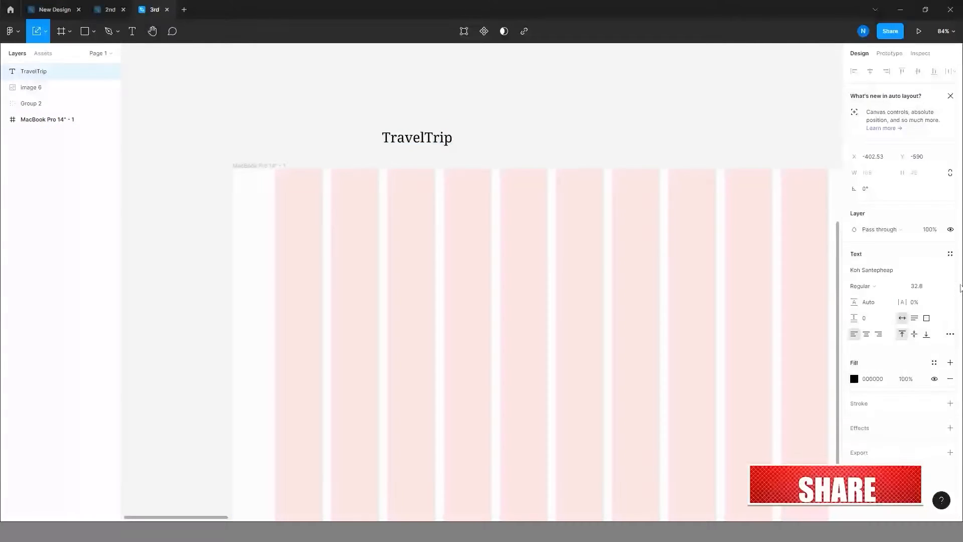
{"action": "left_click", "coordinate": [952, 270]}
{"action": "left_click", "coordinate": [894, 396]}
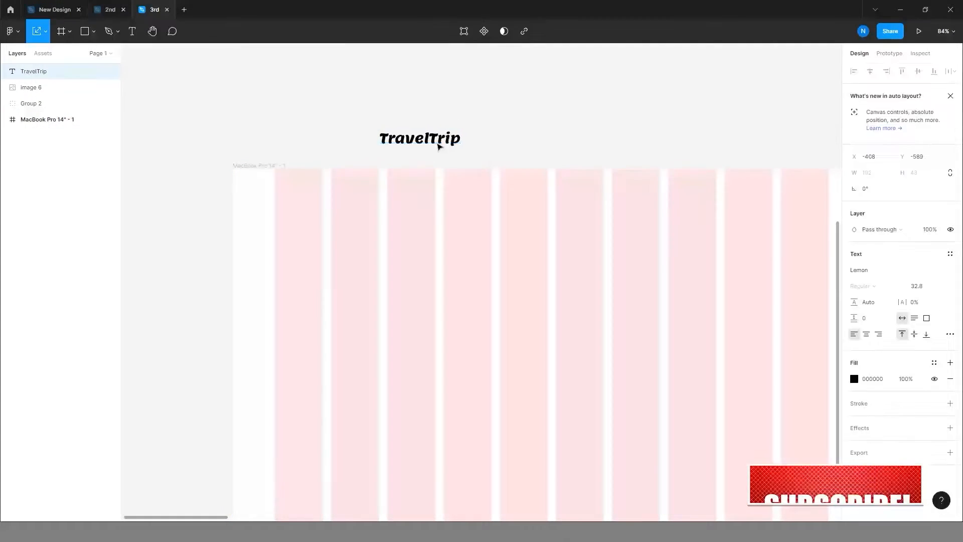
{"action": "left_click_drag", "start_coordinate": [438, 144], "coordinate": [343, 211]}
{"action": "left_click", "coordinate": [203, 337]}
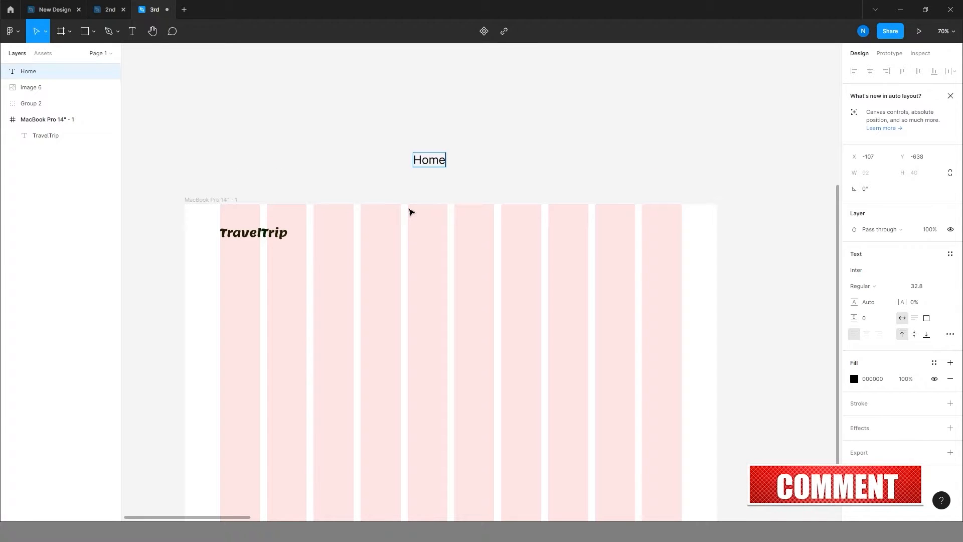
- Set the Home text to Semi Bold and duplicate it into an evenly spaced row of four
{"action": "left_click", "coordinate": [879, 287]}
{"action": "left_click", "coordinate": [865, 308]}
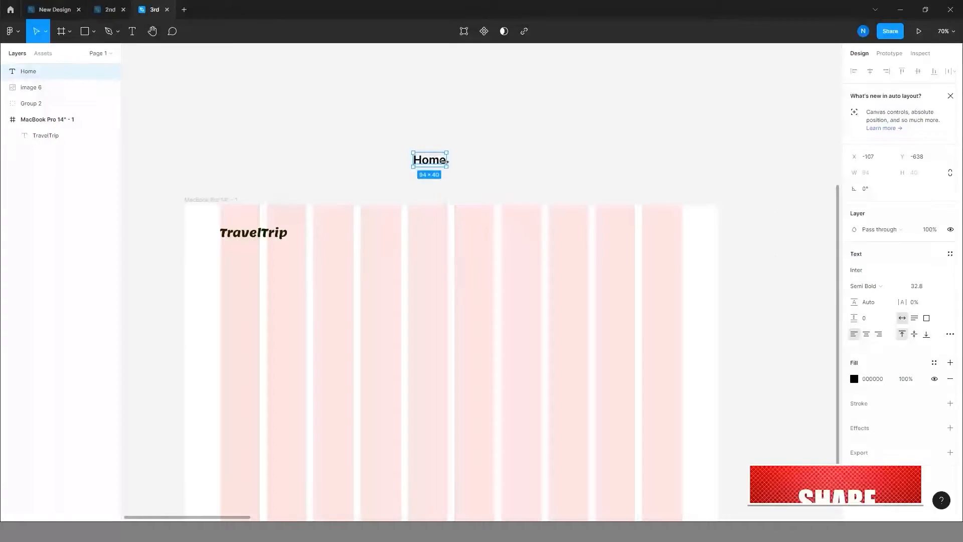
{"action": "left_click_drag", "start_coordinate": [445, 162], "coordinate": [510, 164]}
{"action": "key", "text": "ctrl+d"}
{"action": "key", "text": "ctrl+d"}
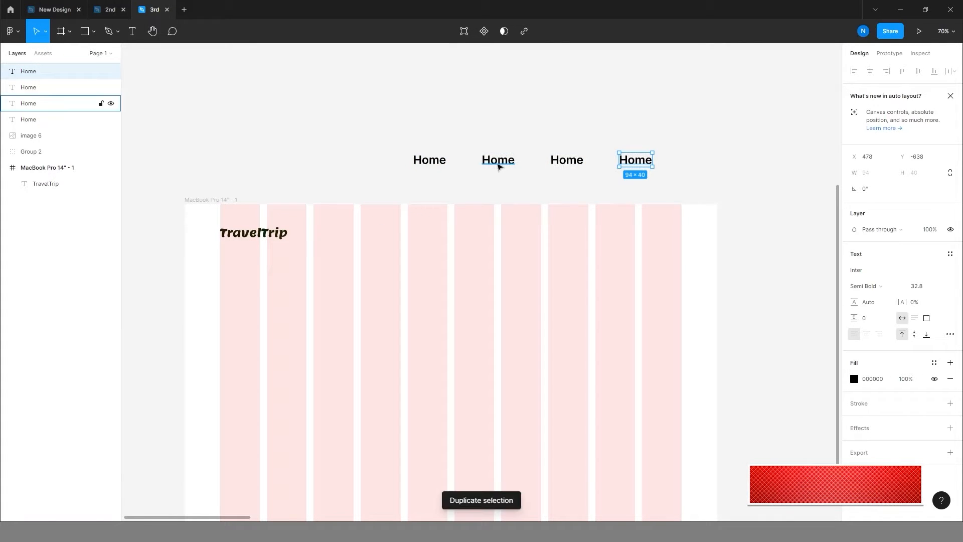
- Change the three Home copies to About, Tour Package and Contact, adjusting their spacing to fit the longer text
{"action": "double_click", "coordinate": [499, 162]}
{"action": "type", "text": "About"}
{"action": "double_click", "coordinate": [576, 156]}
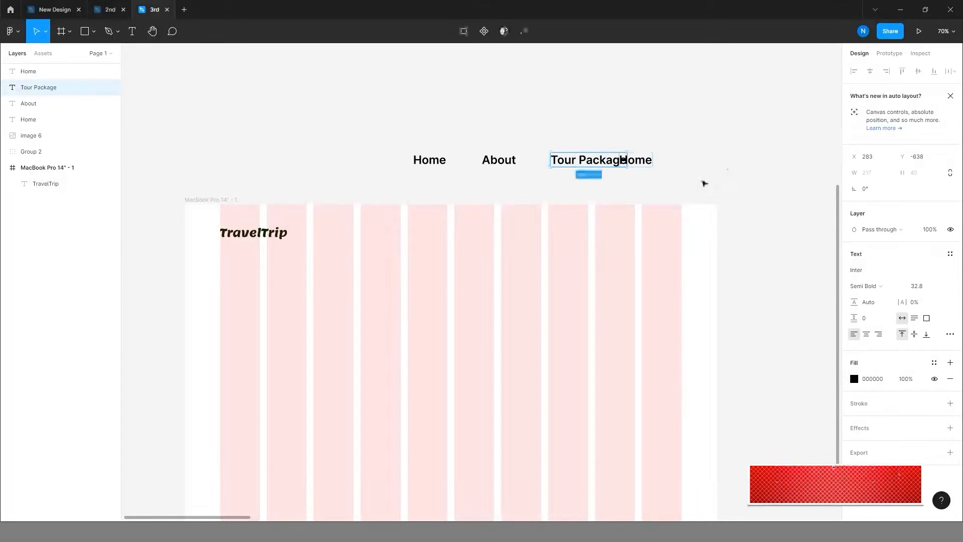
{"action": "left_click_drag", "start_coordinate": [640, 162], "coordinate": [687, 164]}
{"action": "left_click_drag", "start_coordinate": [508, 163], "coordinate": [507, 164]}
{"action": "left_click_drag", "start_coordinate": [678, 165], "coordinate": [687, 168]}
{"action": "left_click_drag", "start_coordinate": [647, 181], "coordinate": [504, 146]}
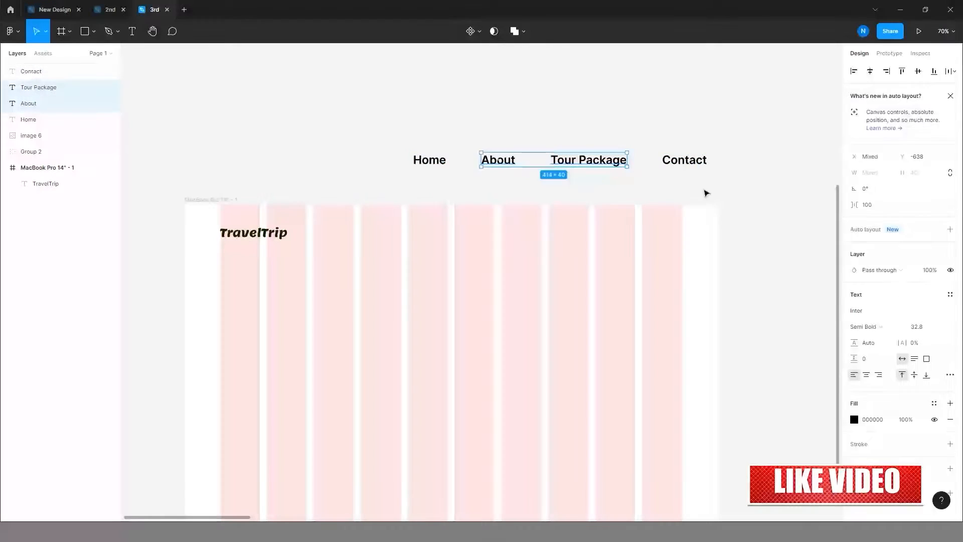
- Scale the four navigation links down to about text size 16.89 and move them into the frame's header
{"action": "left_click_drag", "start_coordinate": [745, 182], "coordinate": [433, 126]}
{"action": "key", "text": "k"}
{"action": "left_click_drag", "start_coordinate": [707, 152], "coordinate": [594, 230]}
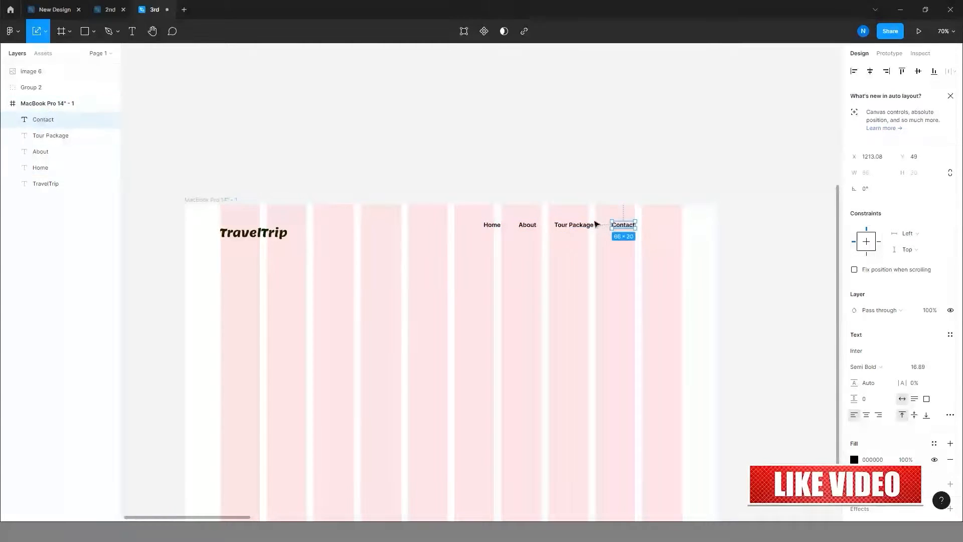
- Group the four navigation links, scale the group to about 451 wide, and reposition it in the header
{"action": "key", "text": "ctrl+g"}
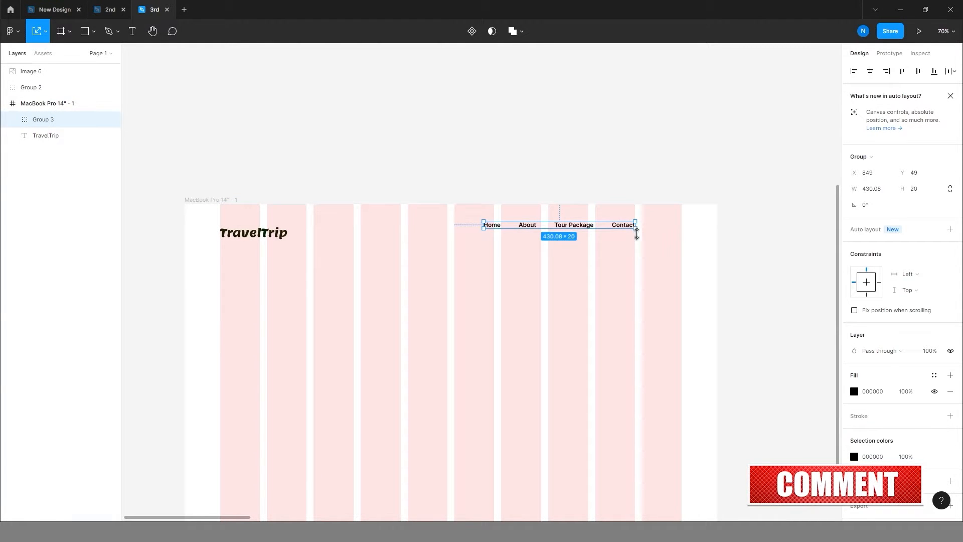
{"action": "left_click_drag", "start_coordinate": [637, 232], "coordinate": [595, 228]}
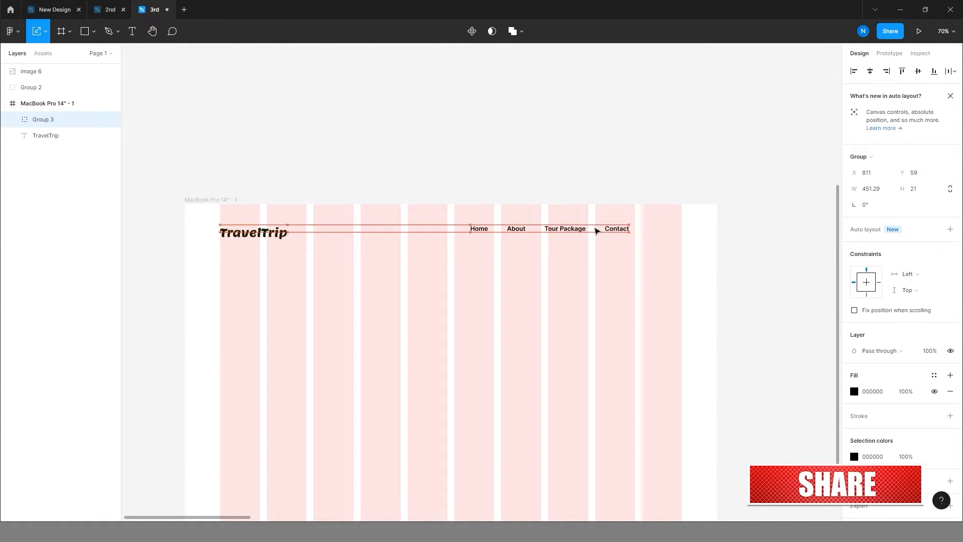
{"action": "left_click", "coordinate": [716, 221]}
- Draw a rectangle about 119 × 31 beside Contact, aligned with the links, and give it a corner radius of 20
{"action": "scroll", "coordinate": [716, 221], "scroll_direction": "up", "scroll_amount": 3}
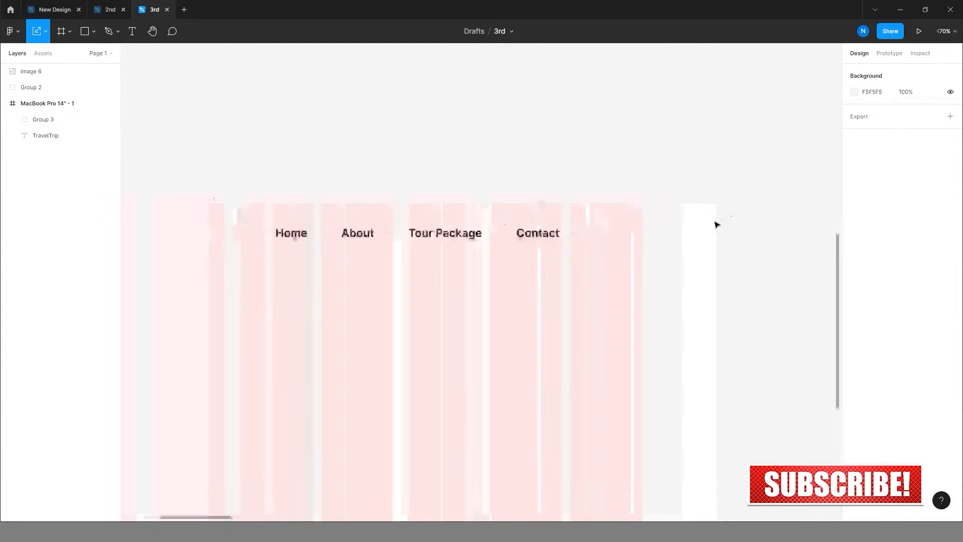
{"action": "key", "text": "r"}
{"action": "left_click_drag", "start_coordinate": [608, 226], "coordinate": [680, 244]}
{"action": "left_click_drag", "start_coordinate": [665, 238], "coordinate": [647, 236]}
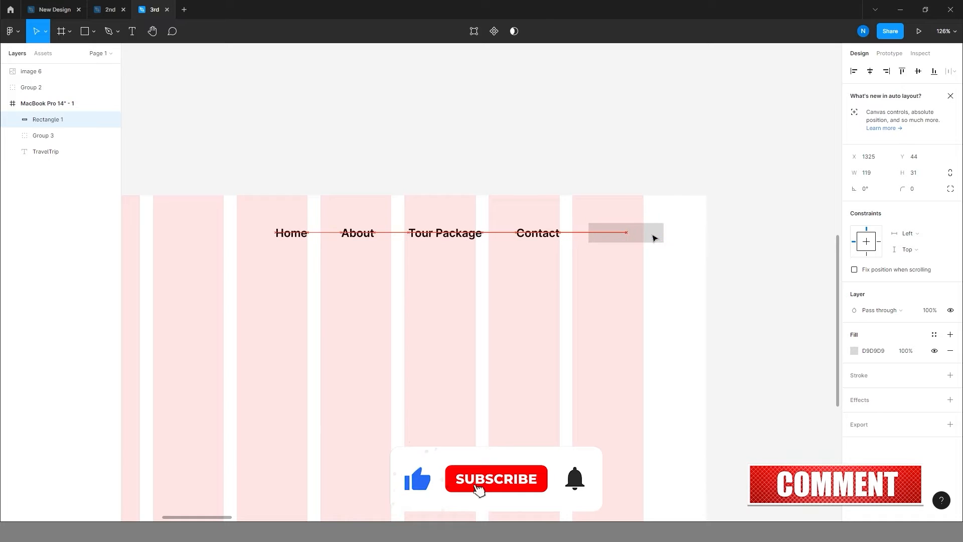
{"action": "left_click", "coordinate": [916, 189]}
{"action": "type", "text": "20"}
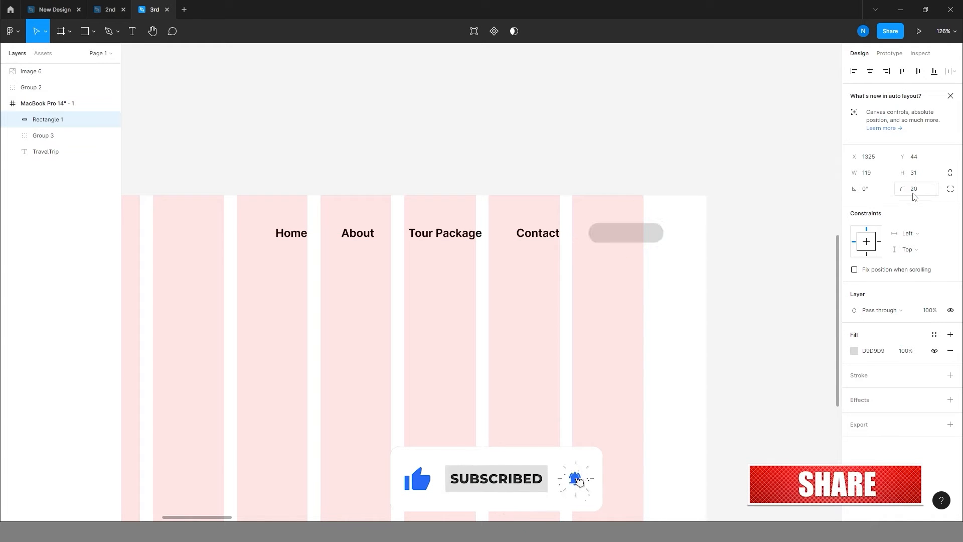
{"action": "left_click", "coordinate": [765, 264]}
- Copy the Contact text, change it to Login, and centre it on the rounded rectangle at about text size 16.05
{"action": "left_click", "coordinate": [538, 233]}
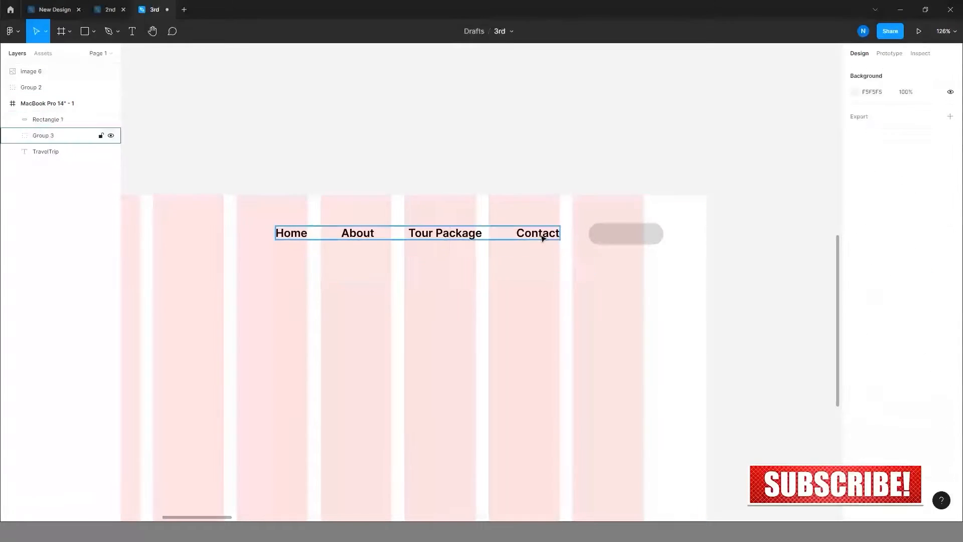
{"action": "left_click_drag", "start_coordinate": [547, 239], "coordinate": [611, 263]}
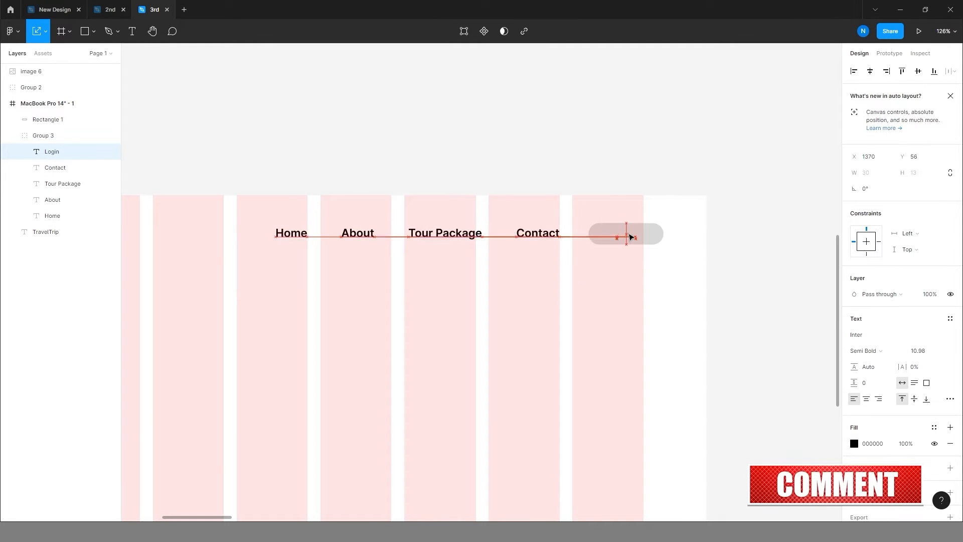
{"action": "left_click_drag", "start_coordinate": [631, 237], "coordinate": [628, 235]}
{"action": "scroll", "coordinate": [627, 236], "scroll_direction": "up", "scroll_amount": 5}
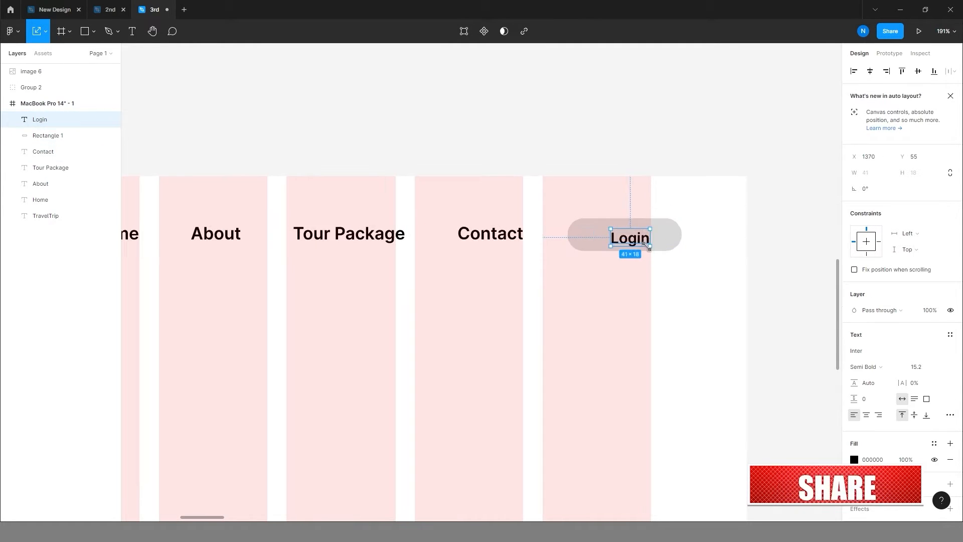
{"action": "left_click_drag", "start_coordinate": [638, 246], "coordinate": [625, 240]}
{"action": "left_click", "coordinate": [673, 250]}
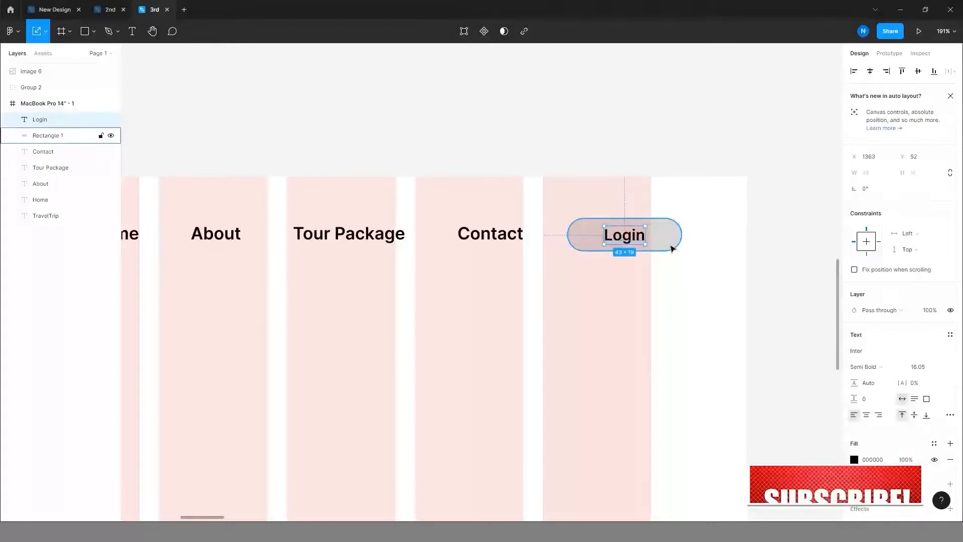
{"action": "left_click", "coordinate": [787, 291]}
- Group the navigation links with the Login button and align the group's vertical centre with the TravelTrip logo
{"action": "scroll", "coordinate": [630, 257], "scroll_direction": "down", "scroll_amount": 10}
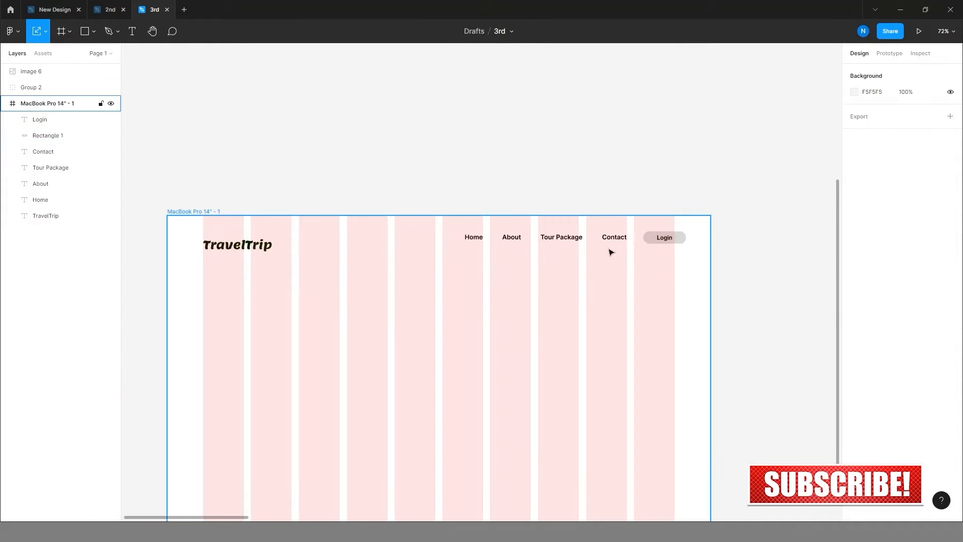
{"action": "left_click_drag", "start_coordinate": [695, 227], "coordinate": [486, 238]}
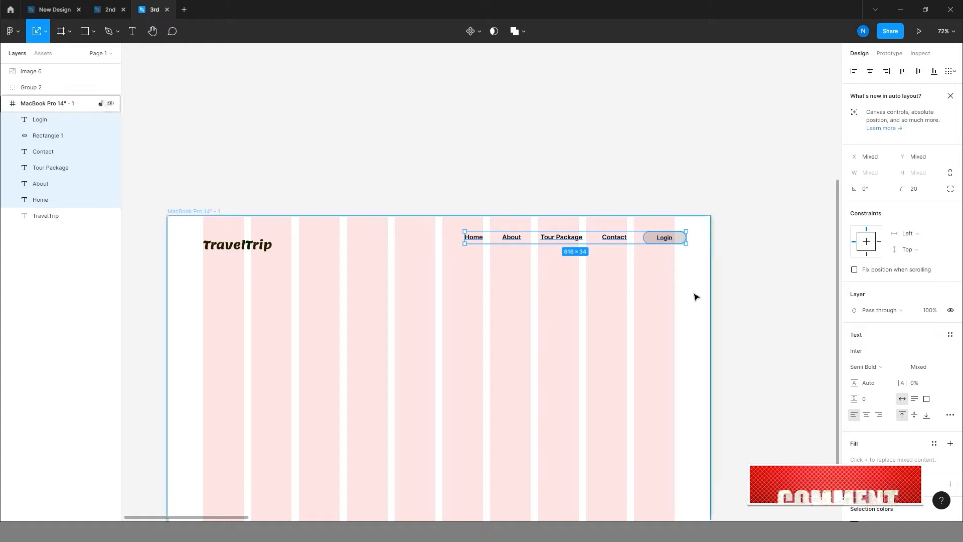
{"action": "key", "text": "ctrl+g"}
{"action": "key", "text": "ctrl+a"}
{"action": "left_click", "coordinate": [918, 71]}
{"action": "left_click", "coordinate": [754, 184]}
- Hide the layout grid of the MacBook Pro 14" frame
{"action": "scroll", "coordinate": [739, 152], "scroll_direction": "down", "scroll_amount": 5}
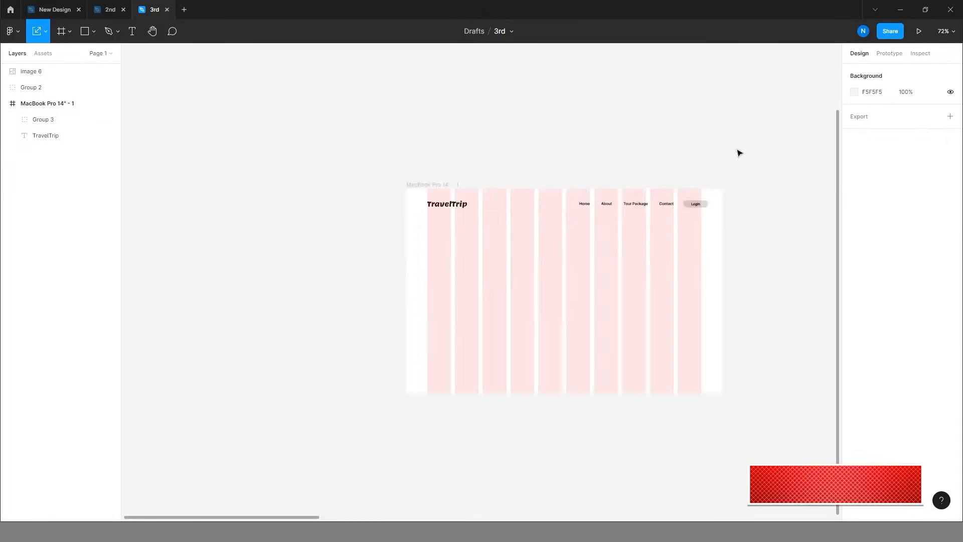
{"action": "scroll", "coordinate": [732, 166], "scroll_direction": "down", "scroll_amount": 2}
{"action": "scroll", "coordinate": [722, 182], "scroll_direction": "up", "scroll_amount": 3}
{"action": "right_click", "coordinate": [714, 175]}
{"action": "left_click", "coordinate": [705, 168]}
{"action": "left_click", "coordinate": [934, 302]}
{"action": "left_click", "coordinate": [770, 304]}
- Move the traveller illustration group into the right half of the frame below the navigation
{"action": "scroll", "coordinate": [477, 288], "scroll_direction": "down", "scroll_amount": 4}
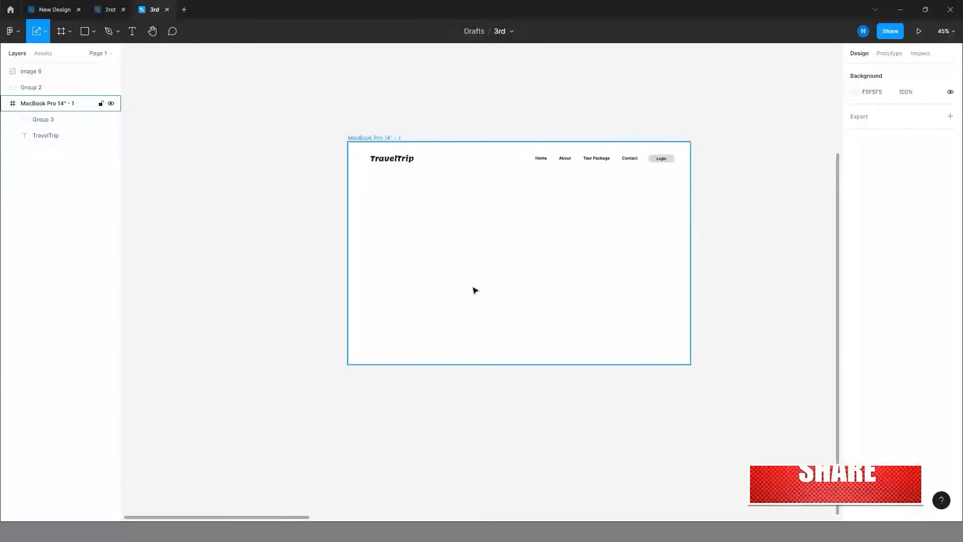
{"action": "scroll", "coordinate": [567, 231], "scroll_direction": "up", "scroll_amount": 3}
{"action": "scroll", "coordinate": [611, 283], "scroll_direction": "down", "scroll_amount": 3}
{"action": "left_click_drag", "start_coordinate": [835, 250], "coordinate": [610, 294]}
{"action": "left_click", "coordinate": [660, 227]}
- Fill the Login button's rectangle with the red CB5041 sampled from the illustration's suitcase
{"action": "scroll", "coordinate": [637, 219], "scroll_direction": "up", "scroll_amount": 4}
{"action": "double_click", "coordinate": [617, 219]}
{"action": "left_click", "coordinate": [854, 335]}
{"action": "key", "text": "i"}
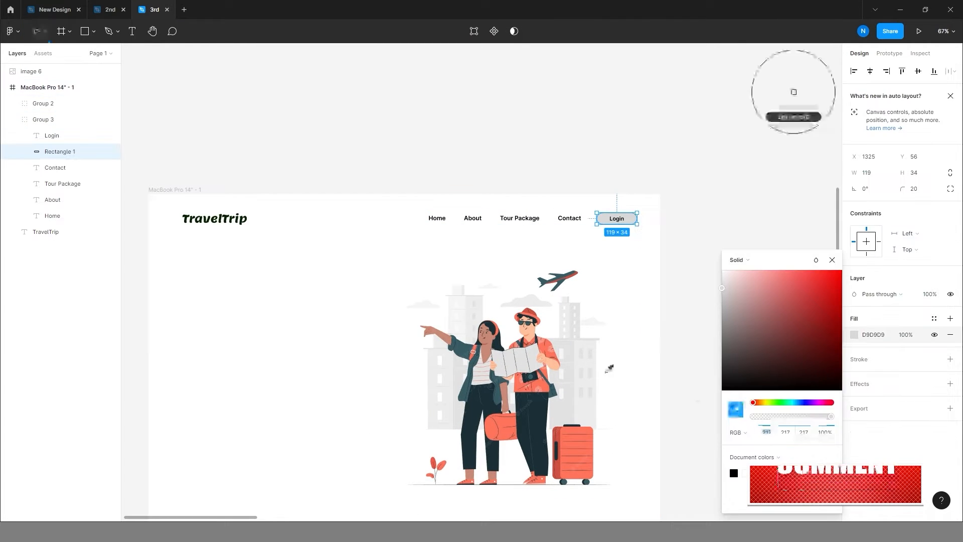
{"action": "left_click", "coordinate": [563, 432]}
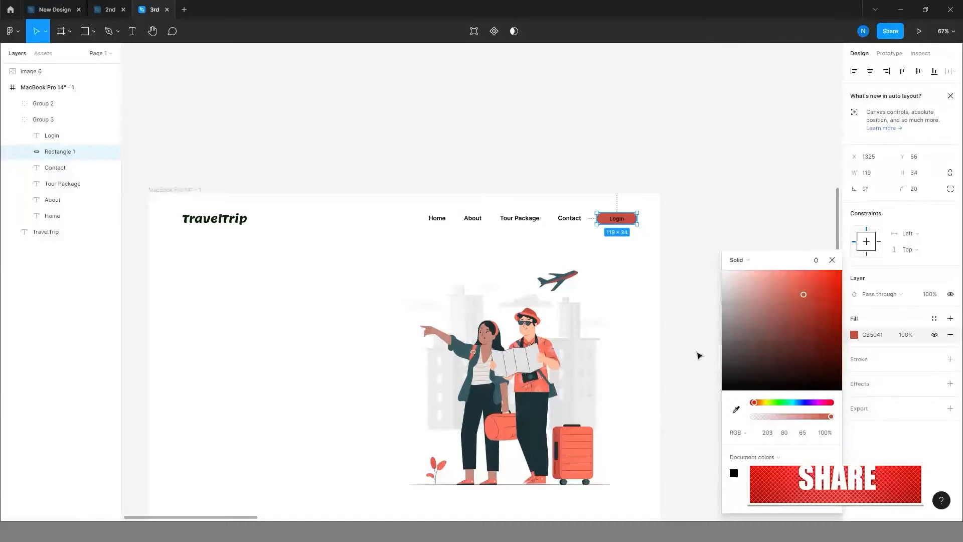
- Set the Login text's fill to white (FFFFFF)
{"action": "left_click", "coordinate": [699, 355]}
{"action": "double_click", "coordinate": [618, 220]}
{"action": "left_click", "coordinate": [854, 443]}
{"action": "left_click_drag", "start_coordinate": [735, 286], "coordinate": [688, 227]}
{"action": "left_click", "coordinate": [722, 214]}
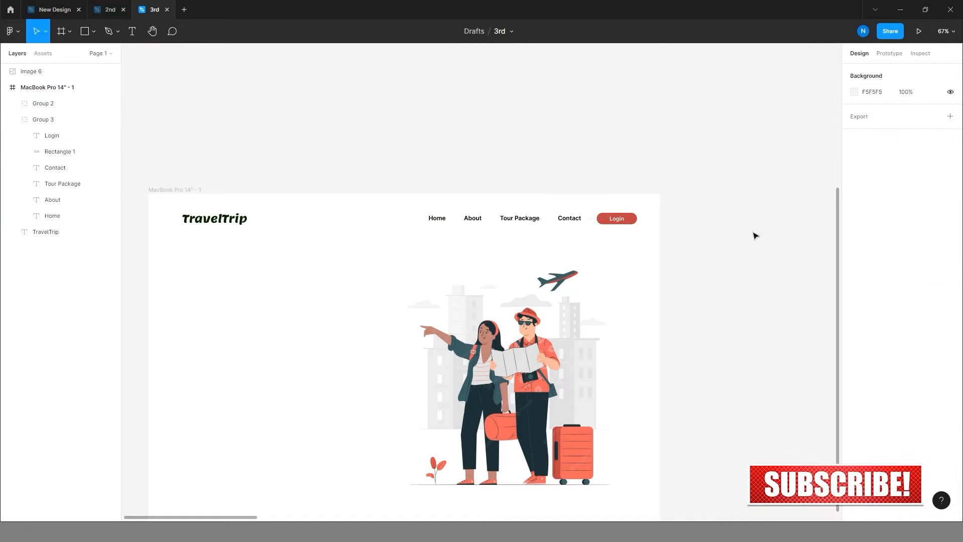
- Add a drop shadow to the Login button with the button's color CB5041 at 50%, Y 3 and blur 10
{"action": "scroll", "coordinate": [615, 241], "scroll_direction": "up", "scroll_amount": 5}
{"action": "left_click", "coordinate": [641, 224]}
{"action": "double_click", "coordinate": [640, 224]}
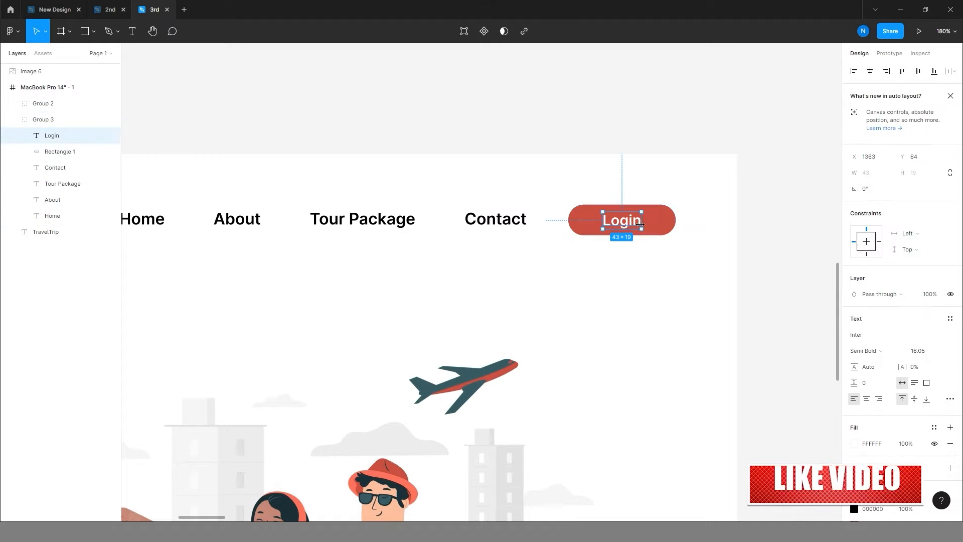
{"action": "left_click", "coordinate": [652, 223]}
{"action": "left_click", "coordinate": [950, 384]}
{"action": "left_click", "coordinate": [855, 399]}
{"action": "left_click", "coordinate": [734, 457]}
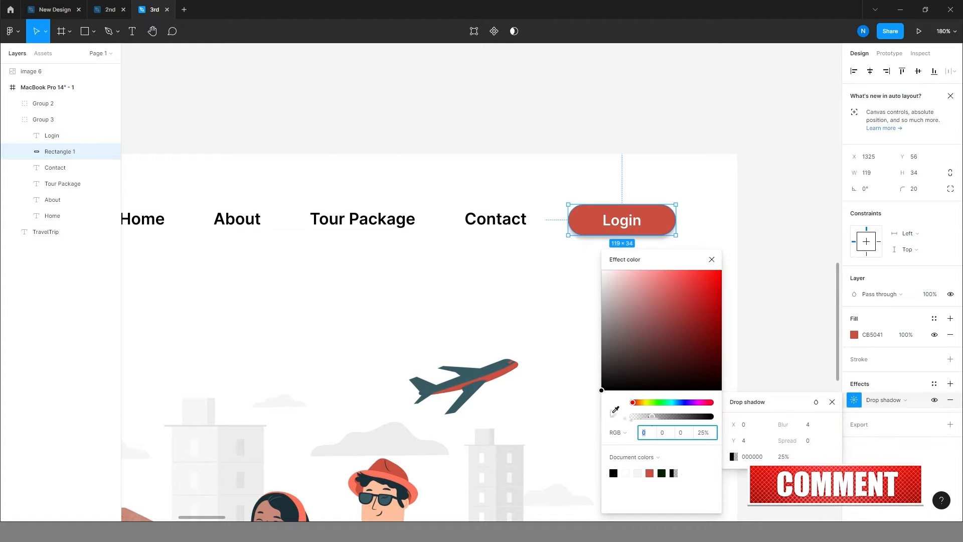
{"action": "left_click", "coordinate": [616, 410]}
{"action": "left_click", "coordinate": [654, 224]}
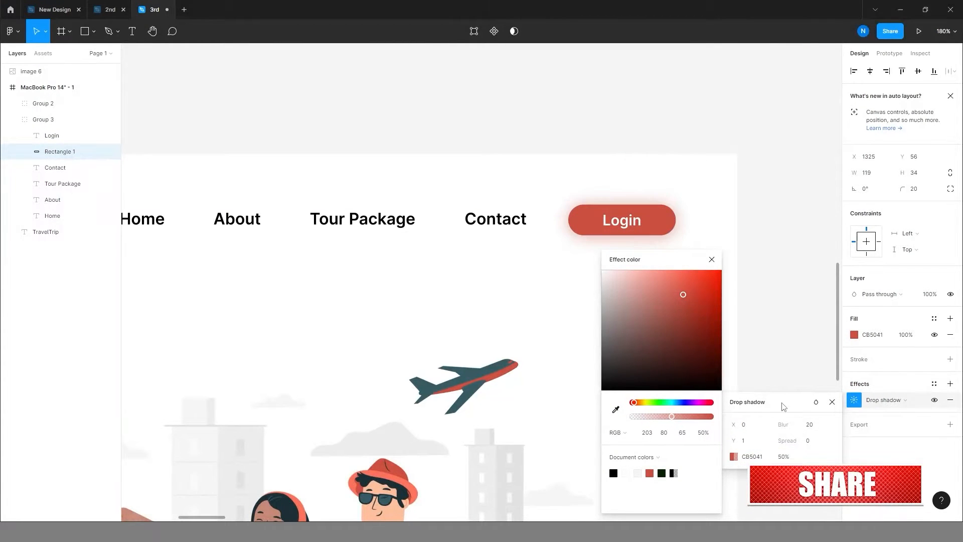
{"action": "key", "text": "Return"}
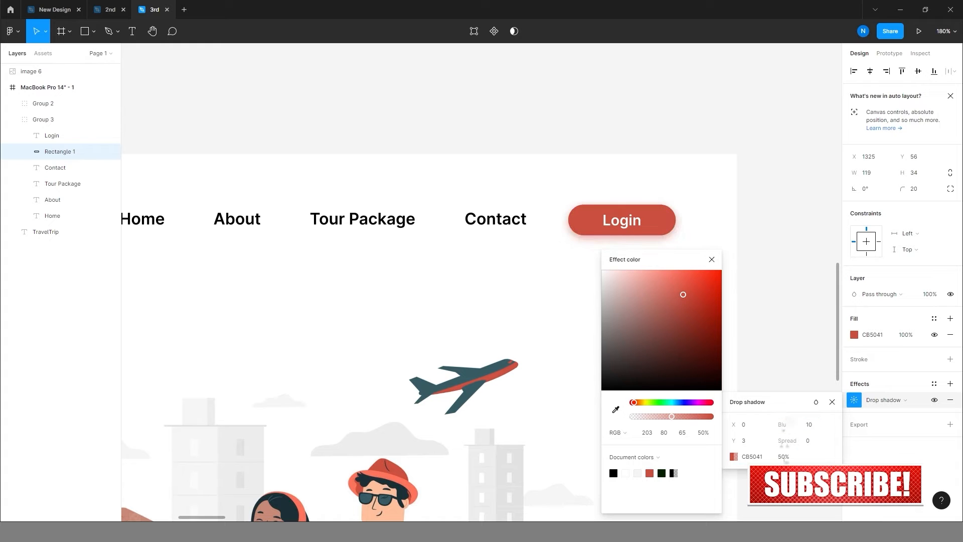
{"action": "left_click", "coordinate": [832, 401]}
{"action": "left_click", "coordinate": [803, 270]}
- Narrow the Login button's rectangle to about 112 wide by moving its left edge inward
{"action": "scroll", "coordinate": [798, 268], "scroll_direction": "down", "scroll_amount": 7}
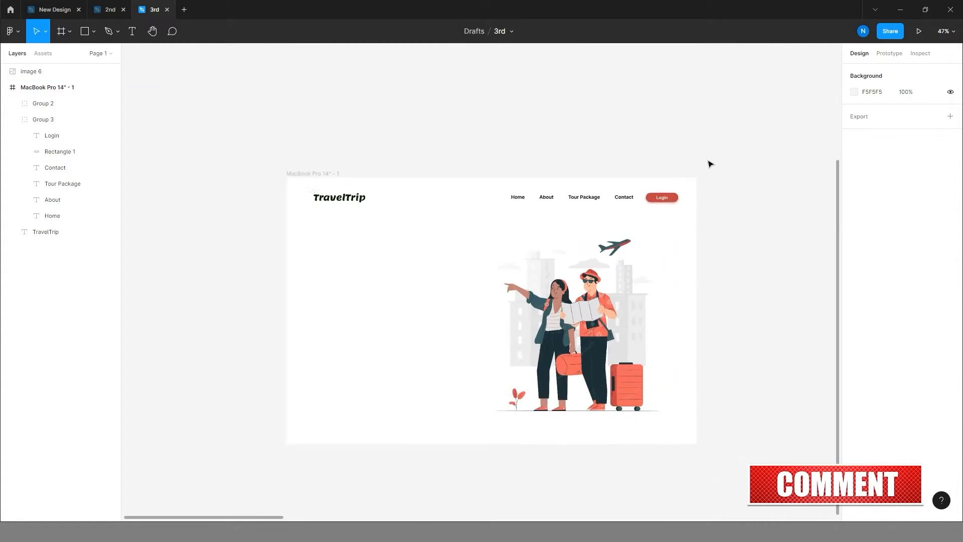
{"action": "scroll", "coordinate": [666, 217], "scroll_direction": "up", "scroll_amount": 7}
{"action": "left_click", "coordinate": [542, 262]}
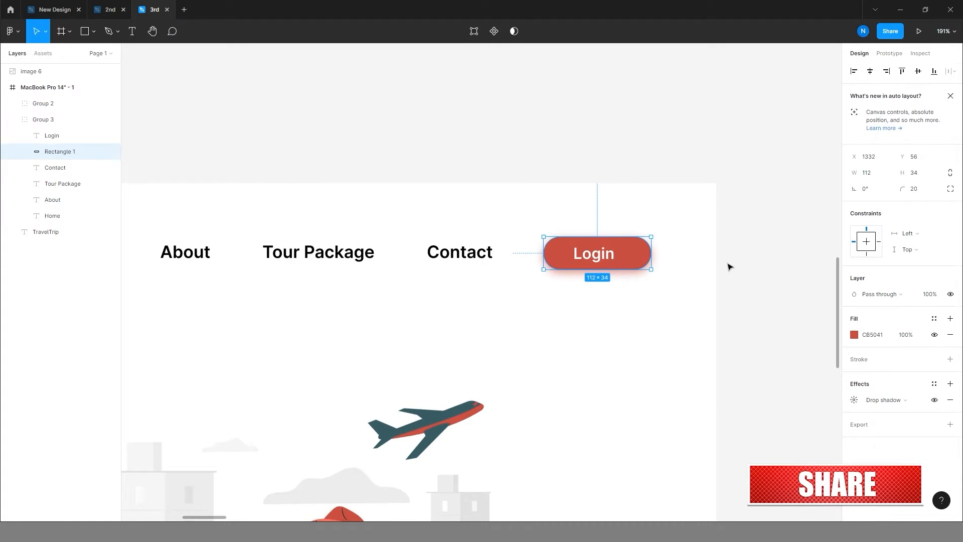
{"action": "left_click", "coordinate": [773, 222]}
{"action": "scroll", "coordinate": [778, 216], "scroll_direction": "down", "scroll_amount": 4}
{"action": "scroll", "coordinate": [743, 229], "scroll_direction": "up", "scroll_amount": 5}
- Narrow the Login button further and centre the Login text on it
{"action": "double_click", "coordinate": [632, 258]}
{"action": "left_click_drag", "start_coordinate": [679, 242], "coordinate": [614, 249]}
{"action": "left_click", "coordinate": [621, 249]}
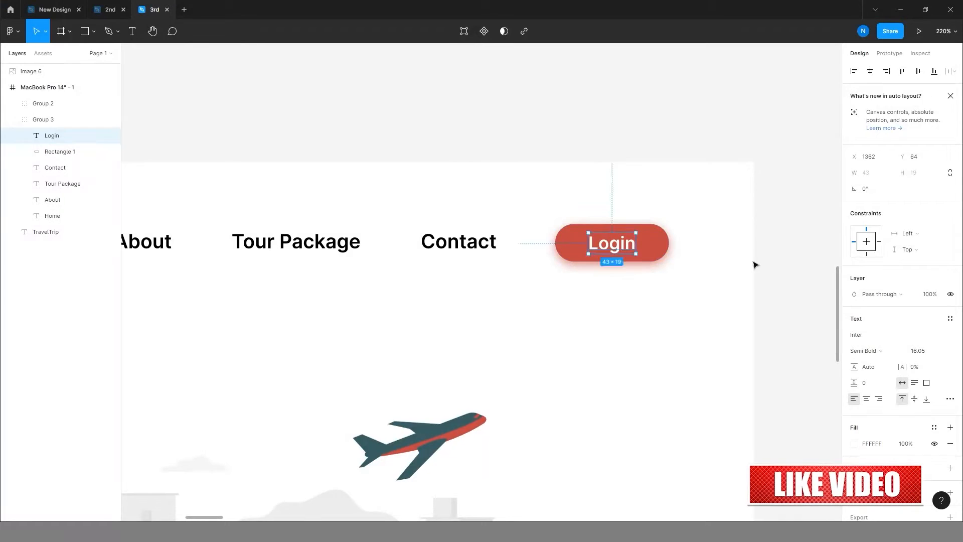
{"action": "left_click", "coordinate": [756, 265]}
- Try another document color as the TravelTrip logo text's fill and undo it
{"action": "scroll", "coordinate": [776, 246], "scroll_direction": "down", "scroll_amount": 8}
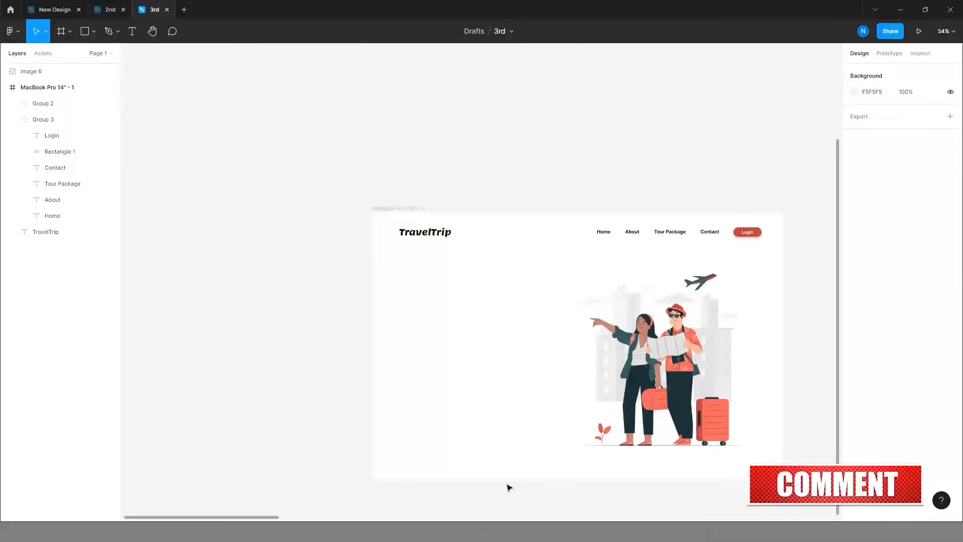
{"action": "left_click", "coordinate": [423, 233]}
{"action": "left_click", "coordinate": [855, 460]}
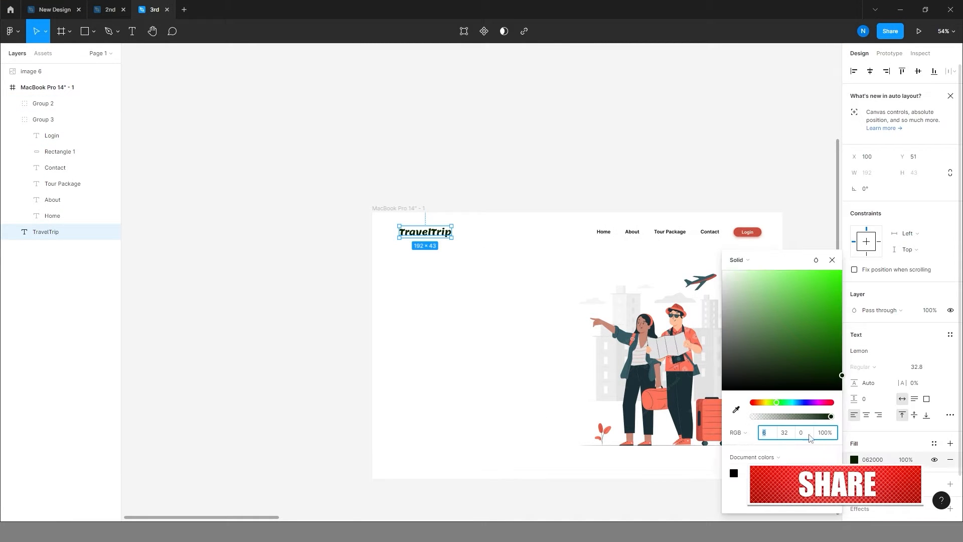
{"action": "left_click", "coordinate": [758, 473]}
{"action": "key", "text": "ctrl+z"}
{"action": "left_click", "coordinate": [833, 260]}
{"action": "left_click", "coordinate": [769, 211]}
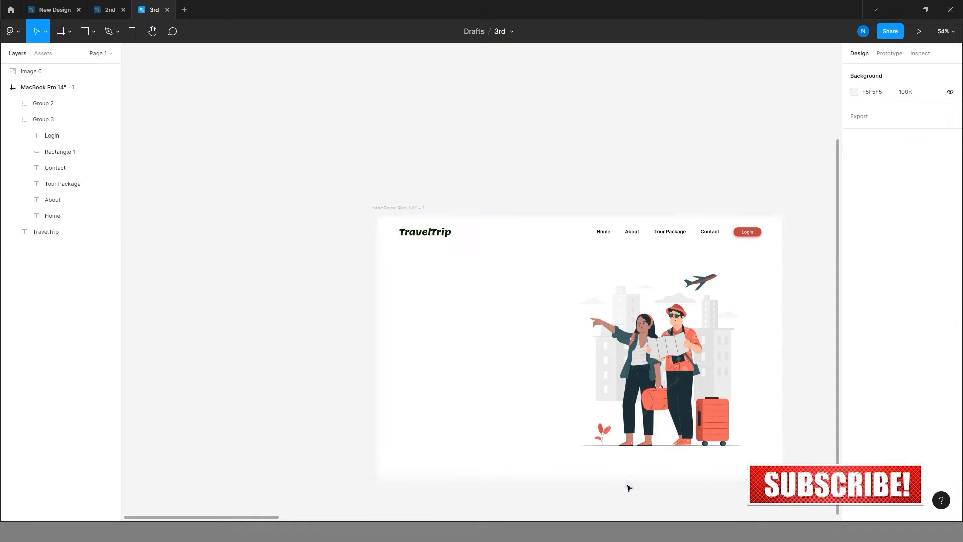
- Add the text "Book an Exclusive" on the canvas beside the MacBook Pro frame
{"action": "scroll", "coordinate": [629, 489], "scroll_direction": "up", "scroll_amount": 1}
{"action": "key", "text": "t"}
{"action": "left_click", "coordinate": [224, 270]}
{"action": "type", "text": "Book"}
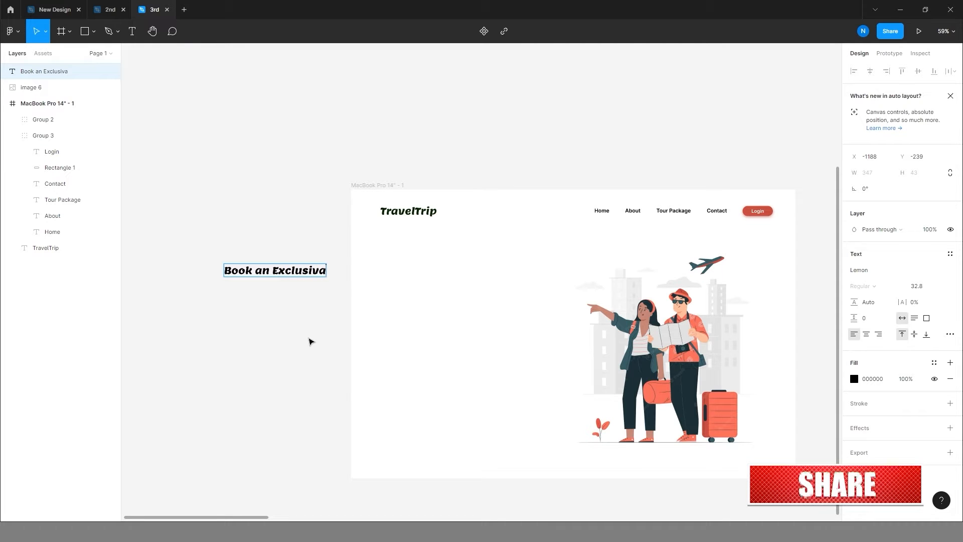
{"action": "type", "text": " an Exclusive"}
{"action": "left_click", "coordinate": [310, 340]}
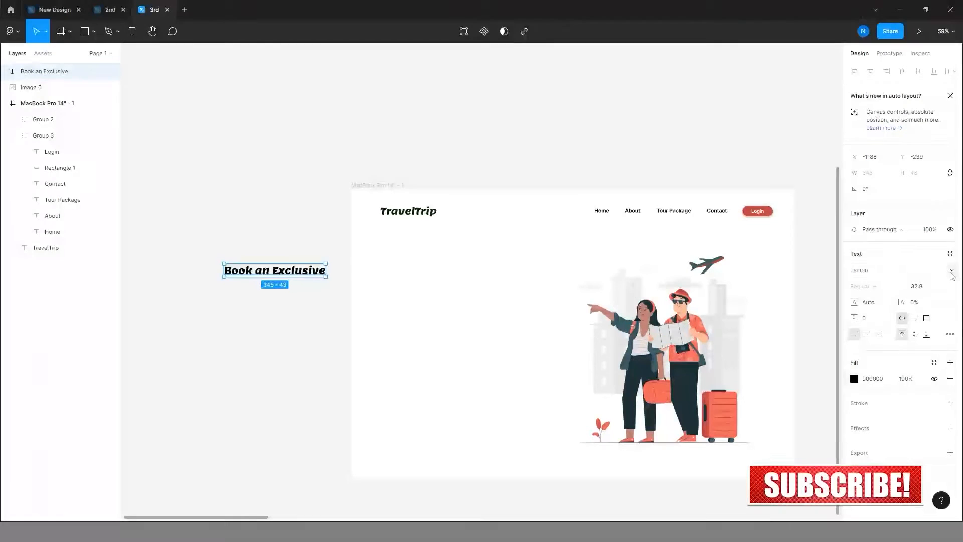
- Try several other fonts on the "Book an Exclusive" text, including Love Light, Mako and Mallanna
{"action": "left_click", "coordinate": [953, 271]}
{"action": "scroll", "coordinate": [922, 423], "scroll_direction": "up", "scroll_amount": 1}
{"action": "left_click", "coordinate": [923, 423]}
{"action": "left_click", "coordinate": [953, 271]}
{"action": "left_click", "coordinate": [913, 405]}
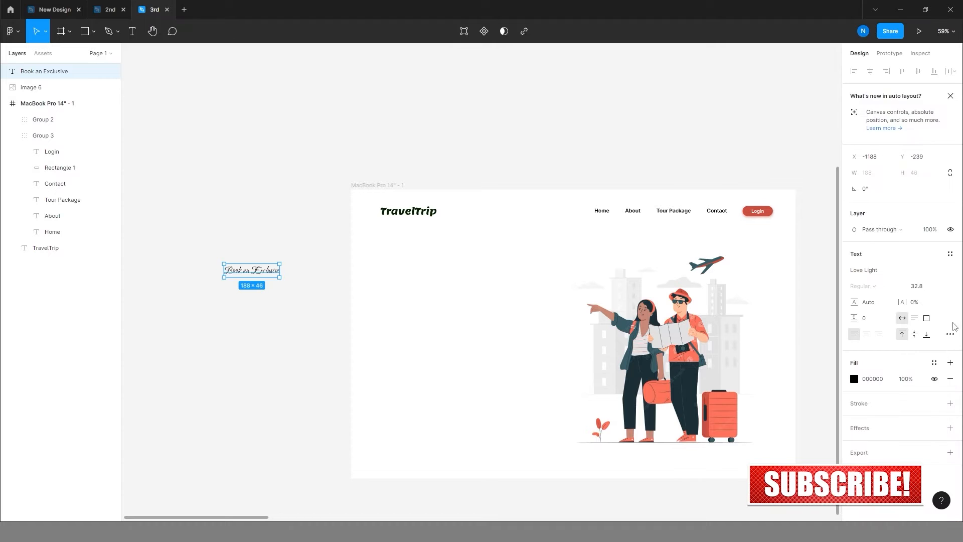
{"action": "left_click", "coordinate": [952, 271]}
{"action": "left_click", "coordinate": [911, 409]}
{"action": "left_click", "coordinate": [913, 270]}
{"action": "left_click", "coordinate": [918, 424]}
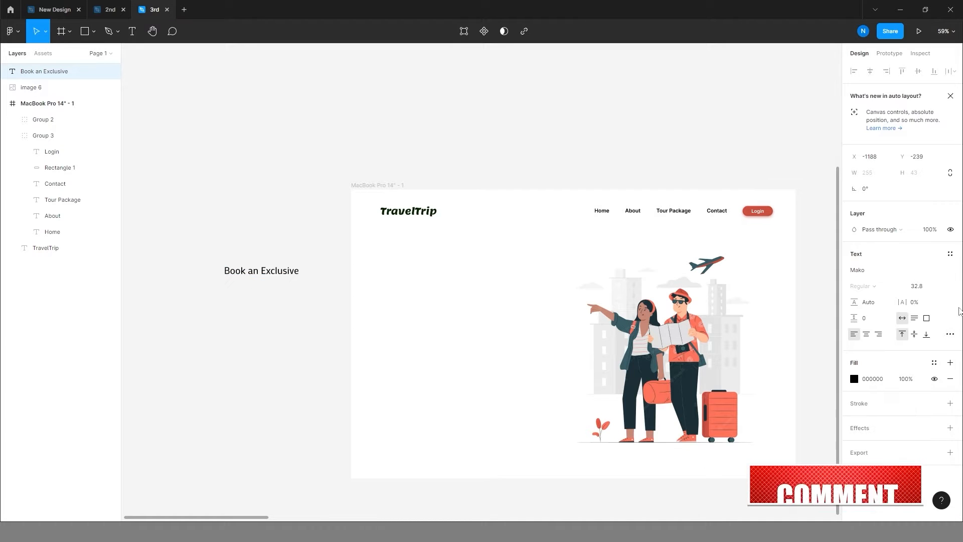
{"action": "left_click", "coordinate": [914, 270]}
{"action": "left_click", "coordinate": [901, 305]}
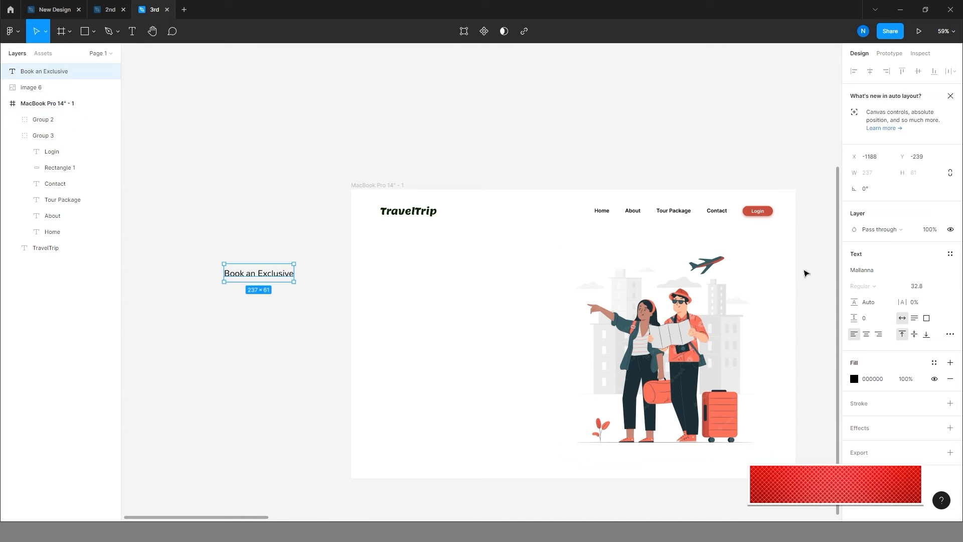
- Set the font of the "Book an Exclusive" text to Milonga
{"action": "left_click", "coordinate": [952, 271]}
{"action": "left_click", "coordinate": [928, 354]}
{"action": "left_click", "coordinate": [950, 271]}
{"action": "left_click", "coordinate": [893, 429]}
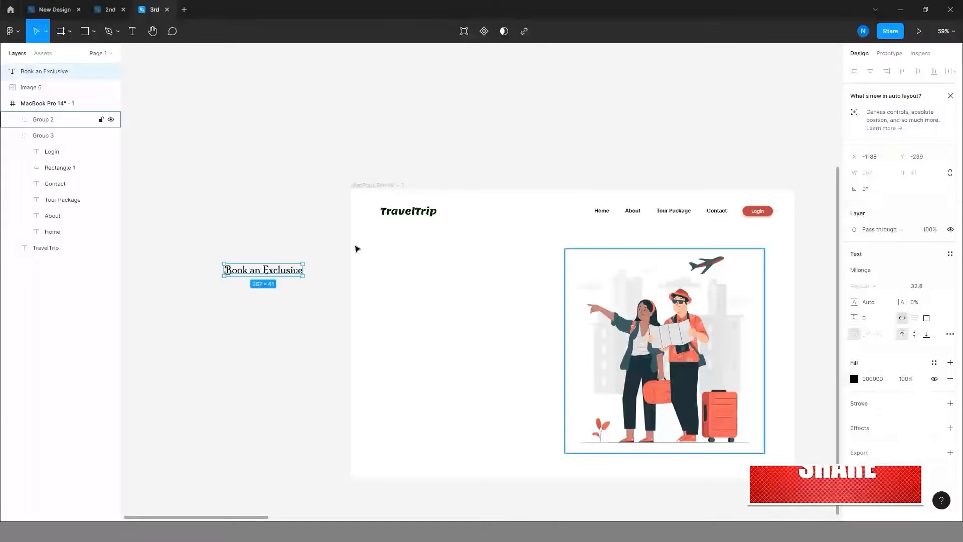
- Scale the "Book an Exclusive" heading to font size 58.4 and place it in the frame below the logo at X 100, Y 260
{"action": "left_click_drag", "start_coordinate": [303, 276], "coordinate": [314, 285]}
{"action": "left_click_drag", "start_coordinate": [305, 278], "coordinate": [460, 282]}
- Add a black 000000 stroke to the "Book an Exclusive" heading and move it slightly down to Y 270
{"action": "scroll", "coordinate": [933, 351], "scroll_direction": "down", "scroll_amount": 2}
{"action": "left_click", "coordinate": [950, 434]}
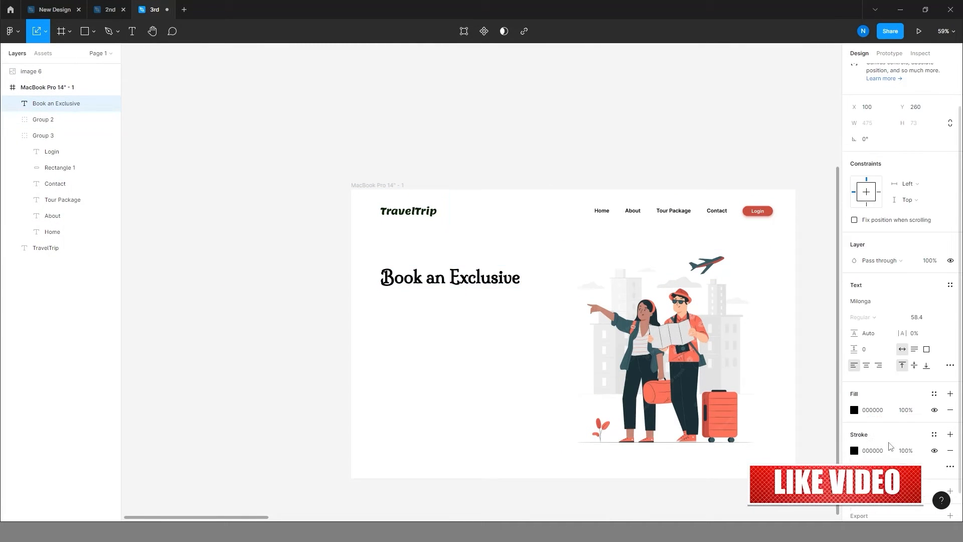
{"action": "left_click", "coordinate": [820, 352]}
{"action": "scroll", "coordinate": [449, 306], "scroll_direction": "up", "scroll_amount": 2}
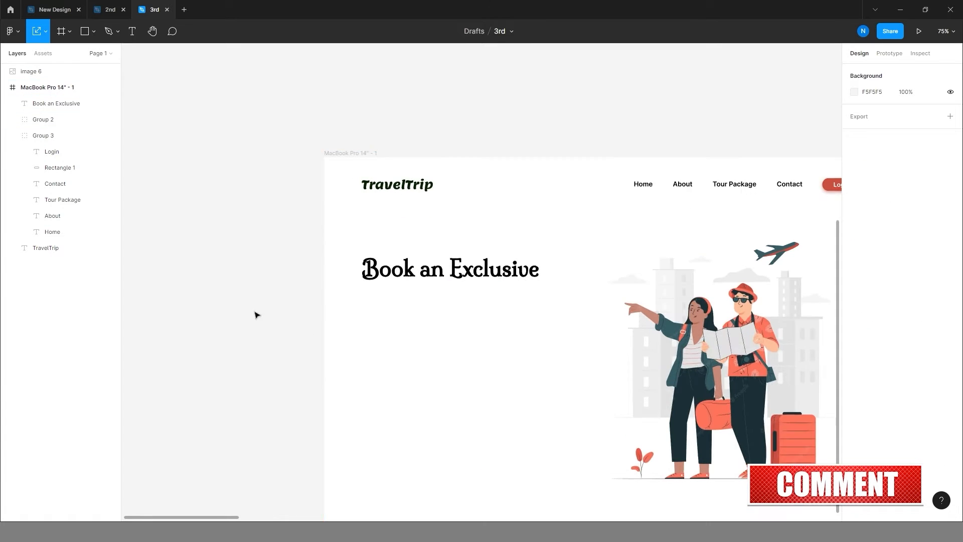
{"action": "scroll", "coordinate": [254, 310], "scroll_direction": "down", "scroll_amount": 2}
{"action": "left_click_drag", "start_coordinate": [403, 276], "coordinate": [403, 279]}
{"action": "left_click", "coordinate": [269, 310]}
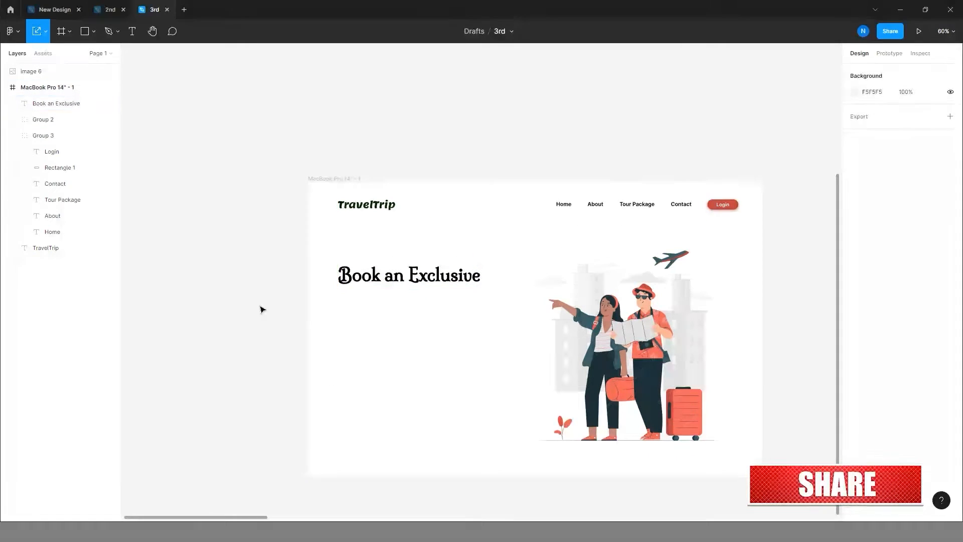
- Add the text "Home for your personal travel" in the Inter font below the heading's level
{"action": "key", "text": "t"}
{"action": "left_click", "coordinate": [261, 309]}
{"action": "left_click", "coordinate": [878, 271]}
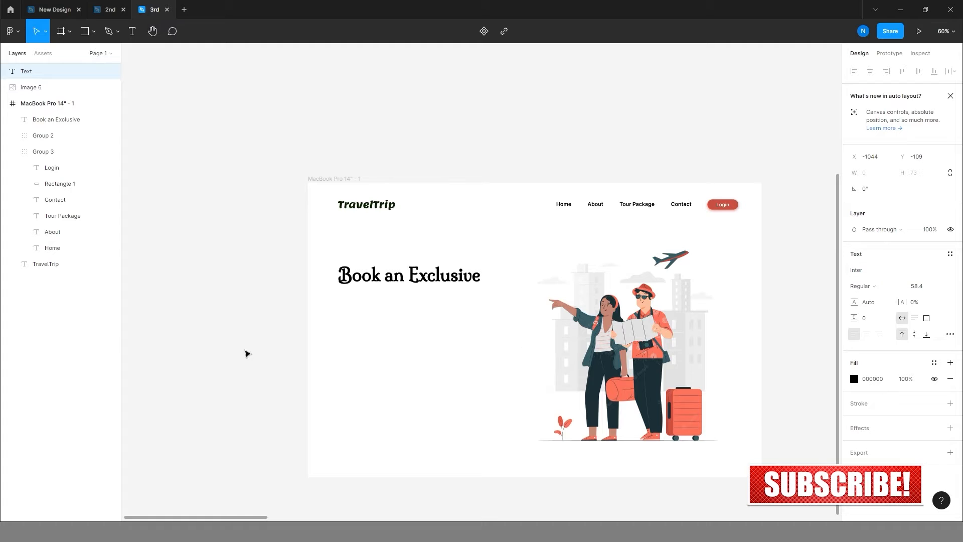
{"action": "type", "text": "Home fo"}
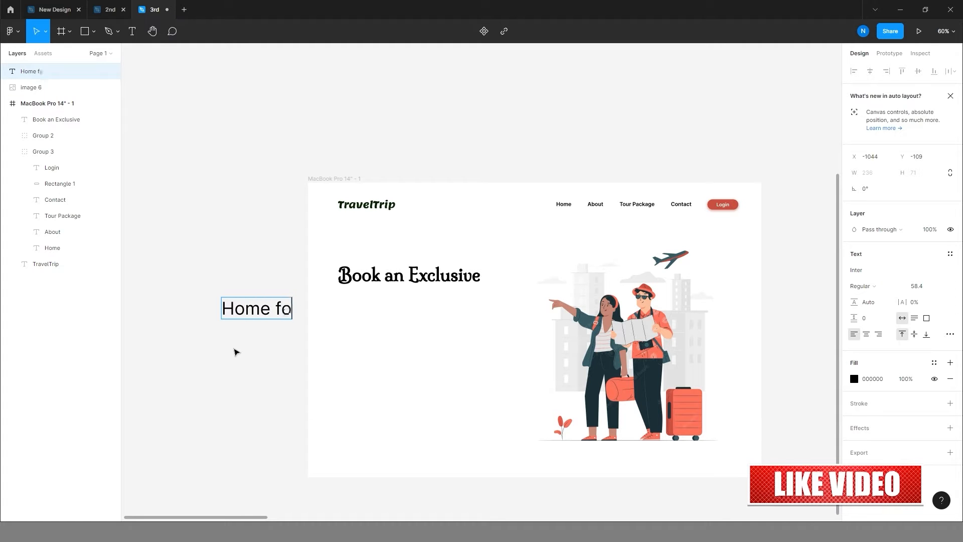
{"action": "type", "text": "r your pers"}
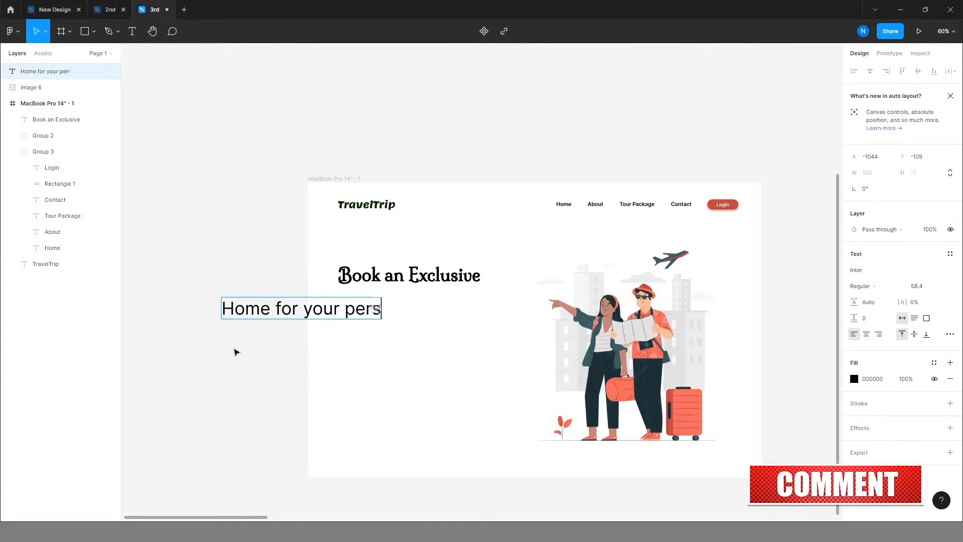
{"action": "type", "text": "onal travel"}
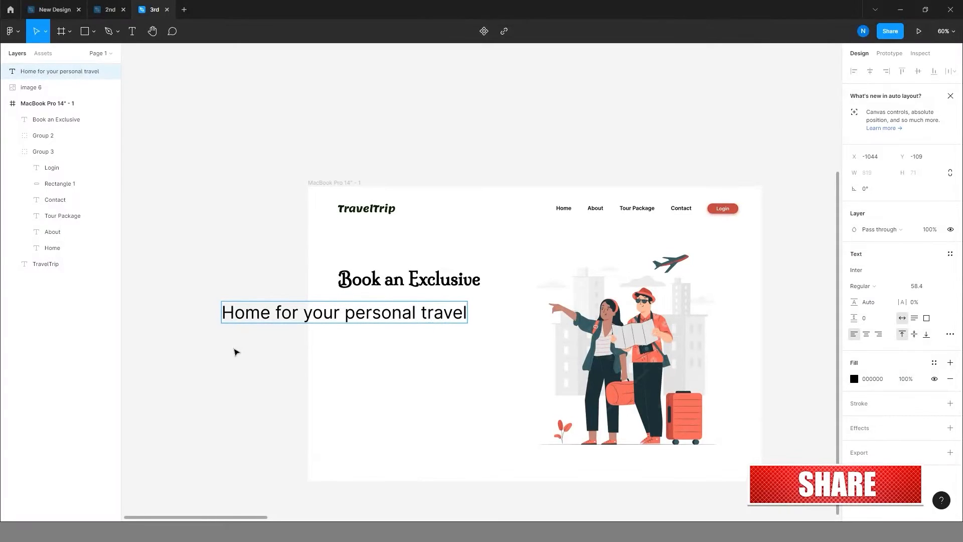
- Scale "Home for your personal travel" to font size 26.73 and place it directly under the heading at X 100, Y 353
{"action": "type", "text": "k"}
{"action": "left_click_drag", "start_coordinate": [467, 323], "coordinate": [450, 304]}
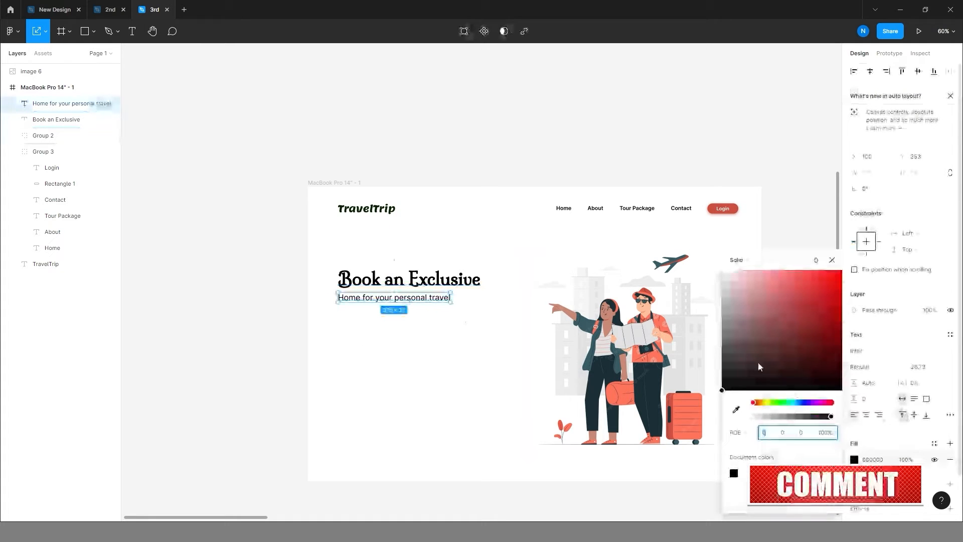
- Set the fill of the "Home for your personal travel" subtitle to grey 636363
{"action": "left_click_drag", "start_coordinate": [828, 416], "coordinate": [783, 417]}
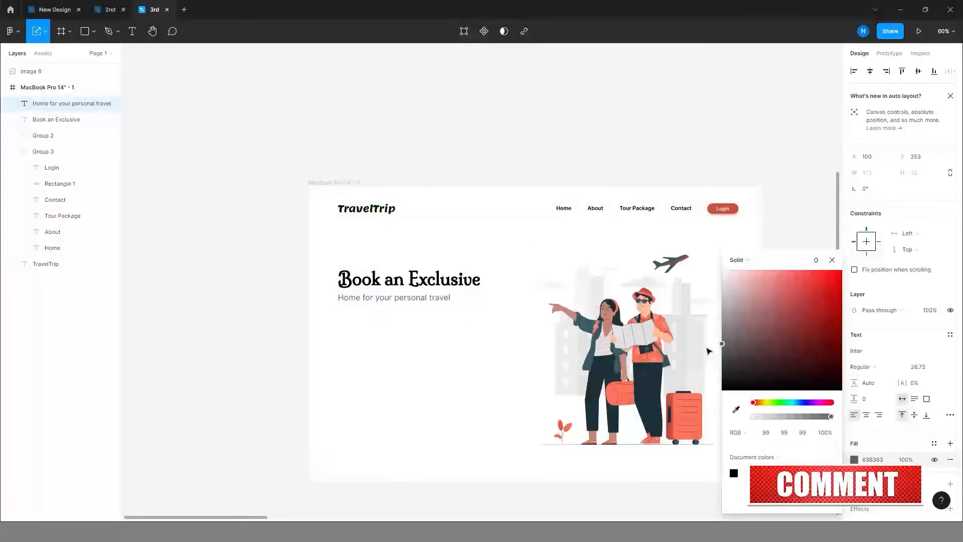
{"action": "left_click", "coordinate": [286, 401]}
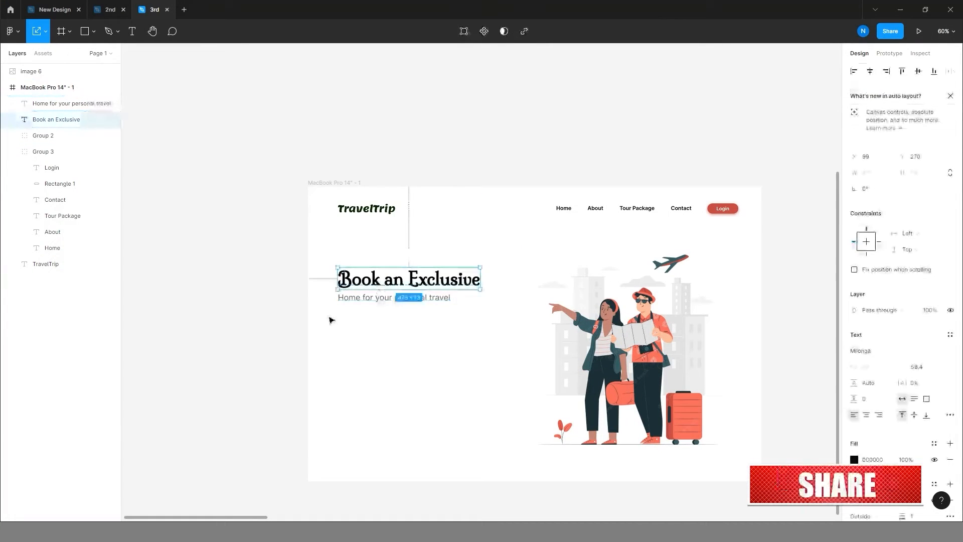
{"action": "left_click", "coordinate": [357, 301]}
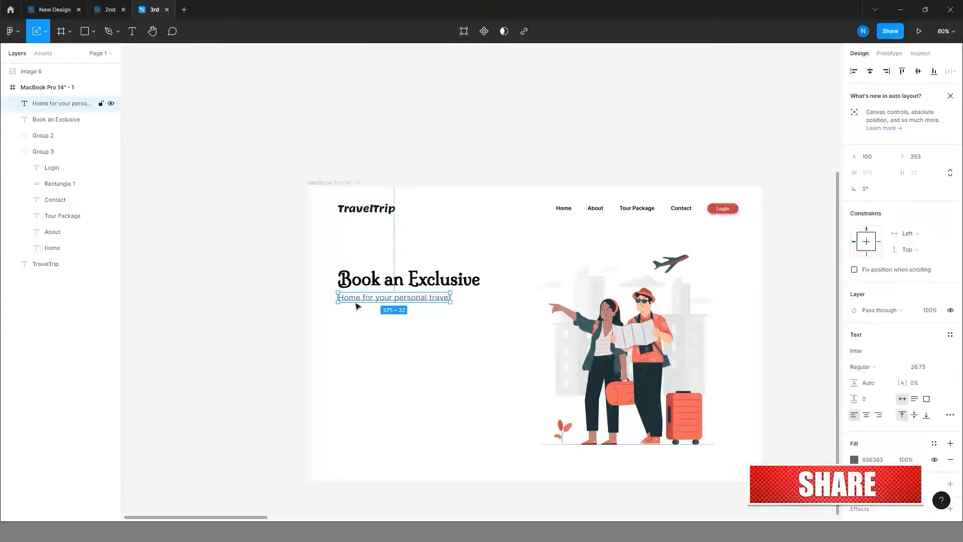
{"action": "left_click", "coordinate": [221, 343]}
- Create a text layer beside the frame and fill it with three placeholder sentences using the Lorem ipsum plugin
{"action": "key", "text": "t"}
{"action": "left_click", "coordinate": [183, 316]}
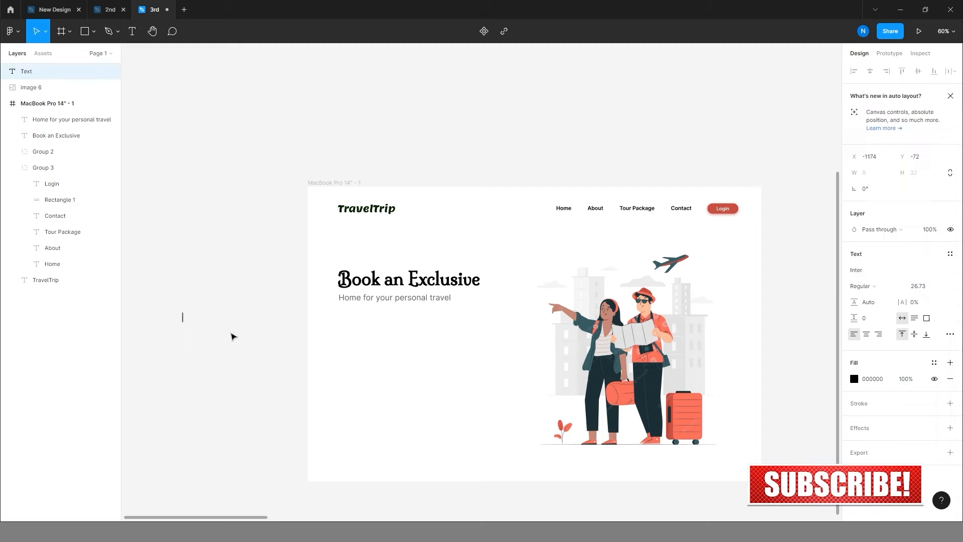
{"action": "right_click", "coordinate": [197, 318]}
{"action": "mouse_move", "coordinate": [236, 392]}
{"action": "left_click", "coordinate": [364, 189]}
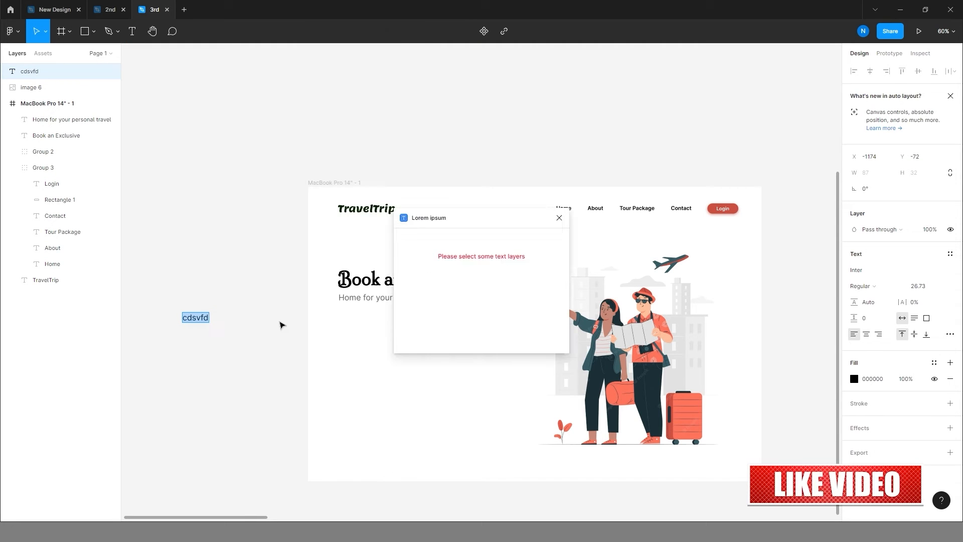
{"action": "left_click", "coordinate": [535, 295]}
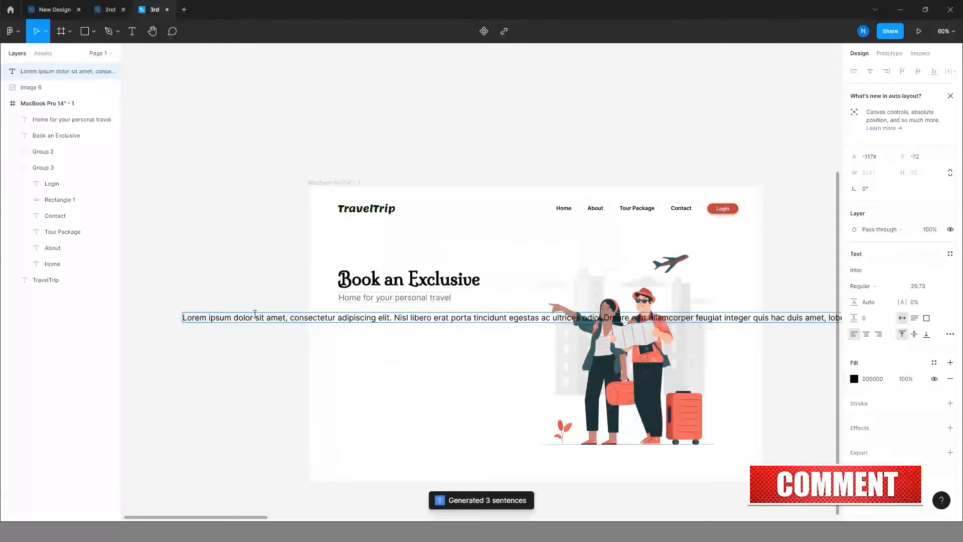
- Scale the Lorem ipsum text down to about 18.27 and position it below the subtitle
{"action": "key", "text": "k"}
{"action": "left_click_drag", "start_coordinate": [181, 310], "coordinate": [448, 322]}
{"action": "scroll", "coordinate": [447, 321], "scroll_direction": "up", "scroll_amount": 5}
{"action": "scroll", "coordinate": [446, 322], "scroll_direction": "down", "scroll_amount": 1}
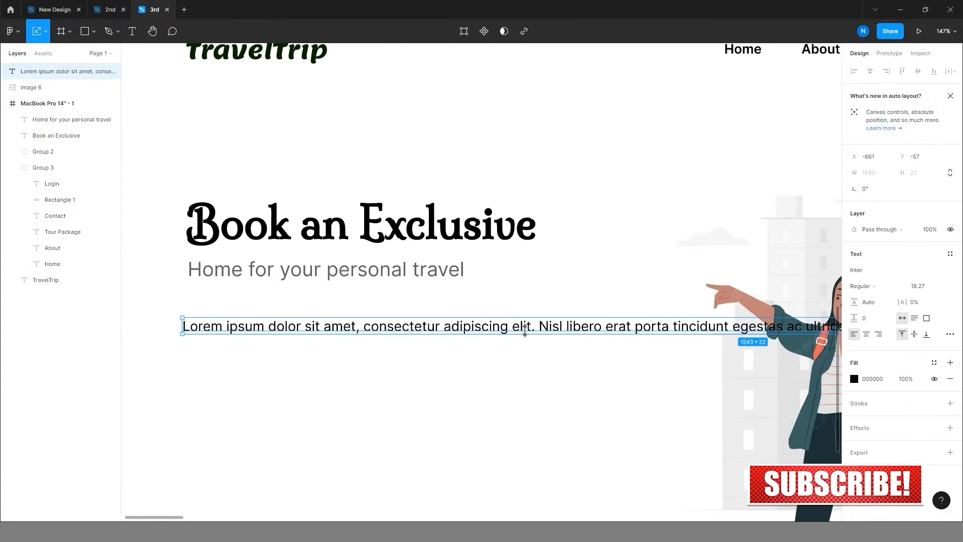
- Reduce the Lorem ipsum text to size 12 and break it into four short lines
{"action": "double_click", "coordinate": [524, 327]}
{"action": "key", "text": "Return"}
{"action": "left_click", "coordinate": [416, 323]}
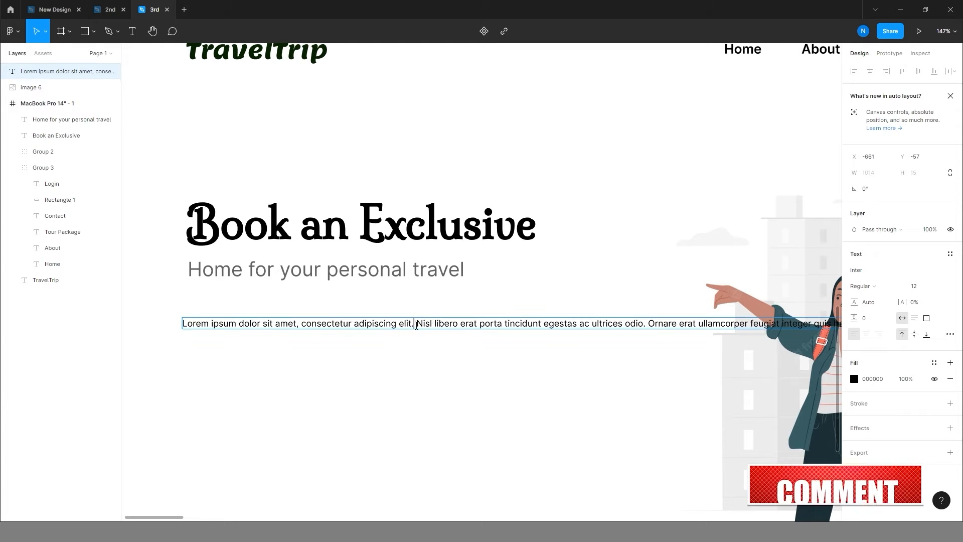
{"action": "key", "text": "Return"}
{"action": "left_click", "coordinate": [413, 335]}
{"action": "key", "text": "Return"}
{"action": "left_click", "coordinate": [369, 347]}
{"action": "key", "text": "Return"}
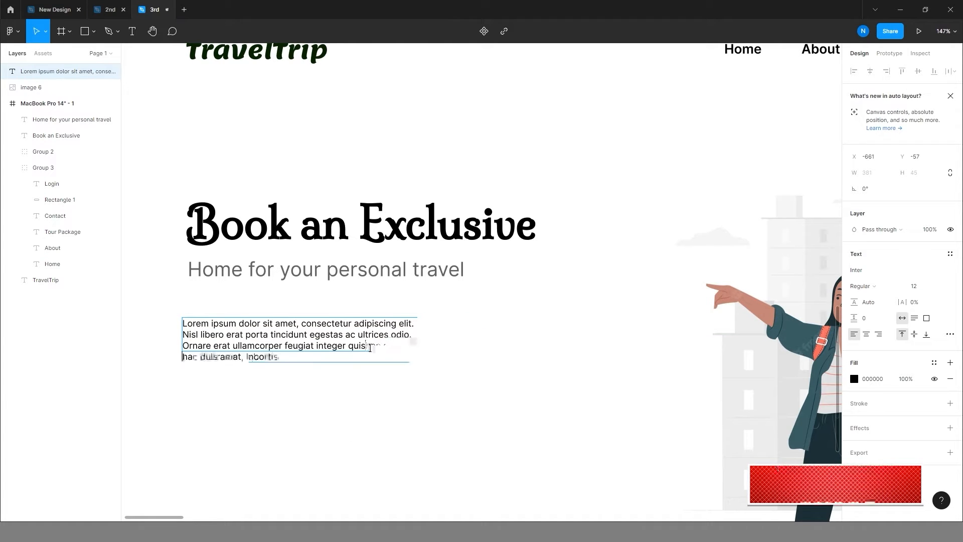
- Move the Lorem ipsum paragraph closer under the subtitle, lined up with the heading's left edge
{"action": "left_click", "coordinate": [361, 402]}
{"action": "scroll", "coordinate": [362, 402], "scroll_direction": "down", "scroll_amount": 3}
{"action": "left_click", "coordinate": [222, 374]}
{"action": "left_click", "coordinate": [345, 362]}
{"action": "left_click_drag", "start_coordinate": [344, 360], "coordinate": [319, 350]}
{"action": "left_click", "coordinate": [337, 386]}
- Show the frame's layout grid to check the texts' left alignment, and hide it again
{"action": "left_click", "coordinate": [211, 109]}
{"action": "left_click", "coordinate": [937, 285]}
{"action": "left_click", "coordinate": [937, 285]}
{"action": "left_click", "coordinate": [937, 285]}
{"action": "left_click", "coordinate": [199, 360]}
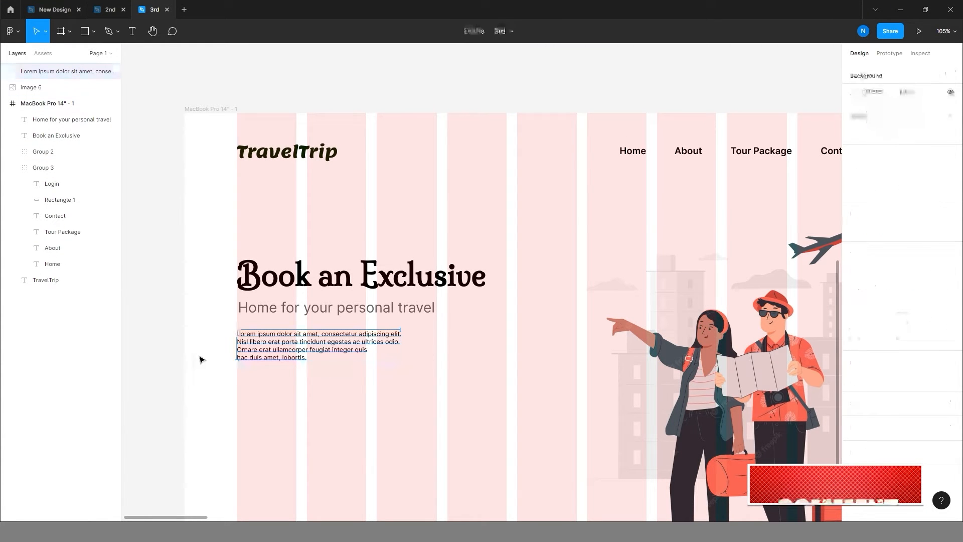
{"action": "right_click", "coordinate": [327, 438]}
{"action": "left_click", "coordinate": [937, 286]}
{"action": "left_click", "coordinate": [937, 286]}
{"action": "left_click", "coordinate": [427, 381]}
{"action": "left_click", "coordinate": [361, 346]}
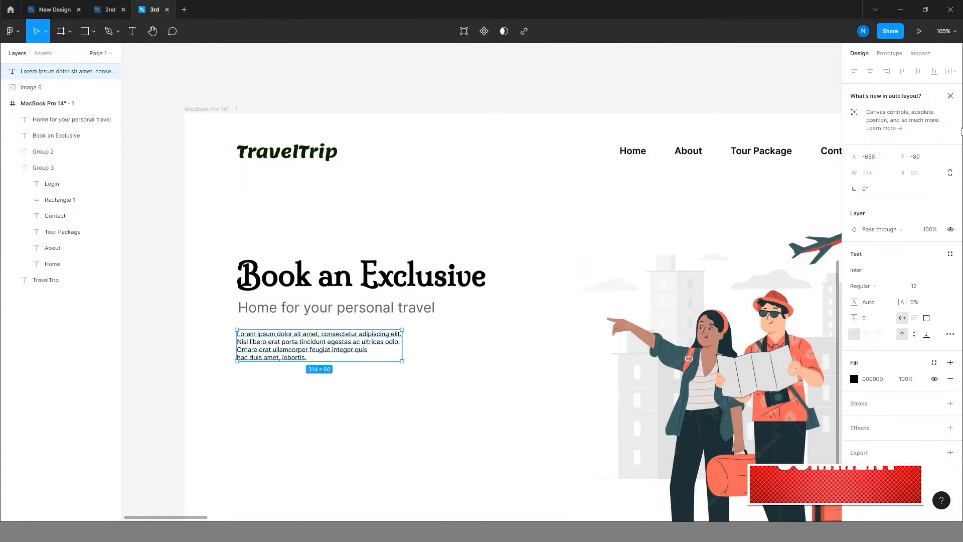
{"action": "left_click", "coordinate": [411, 364]}
{"action": "right_click", "coordinate": [475, 371]}
{"action": "left_click", "coordinate": [542, 92]}
{"action": "scroll", "coordinate": [395, 312], "scroll_direction": "down", "scroll_amount": 5}
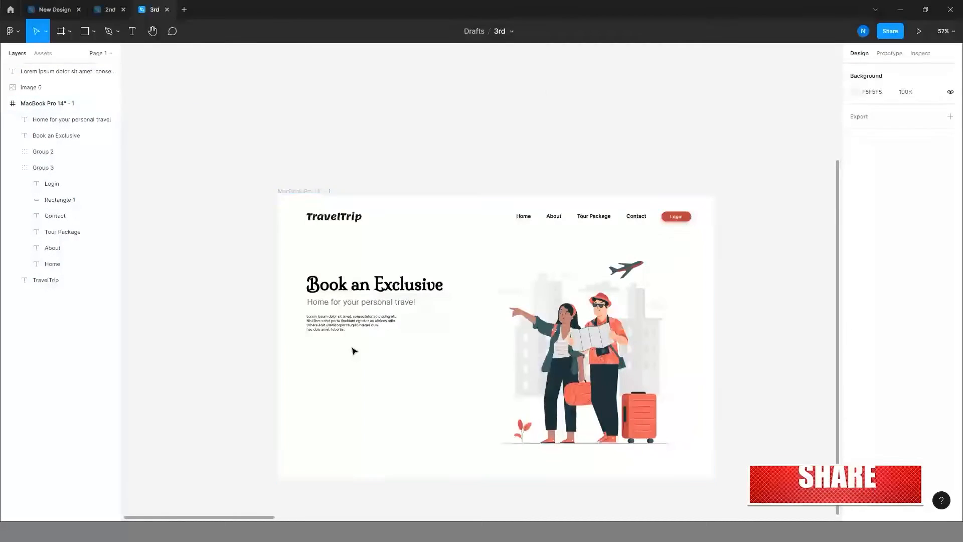
- Draw a rectangle about 153 by 39 below the Lorem ipsum paragraph, at about X 99, Y 507
{"action": "scroll", "coordinate": [364, 348], "scroll_direction": "up", "scroll_amount": 3}
{"action": "scroll", "coordinate": [372, 359], "scroll_direction": "up", "scroll_amount": 2}
{"action": "scroll", "coordinate": [268, 384], "scroll_direction": "up", "scroll_amount": 6}
{"action": "key", "text": "r"}
{"action": "mouse_move", "coordinate": [258, 296]}
{"action": "left_mouse_down"}
{"action": "mouse_move", "coordinate": [333, 329]}
{"action": "mouse_move", "coordinate": [393, 331]}
{"action": "left_mouse_up"}
- Give the new rectangle individual corner radii of 40 on every corner except the top-left, which stays 0
{"action": "left_click", "coordinate": [950, 189]}
{"action": "left_click", "coordinate": [888, 204]}
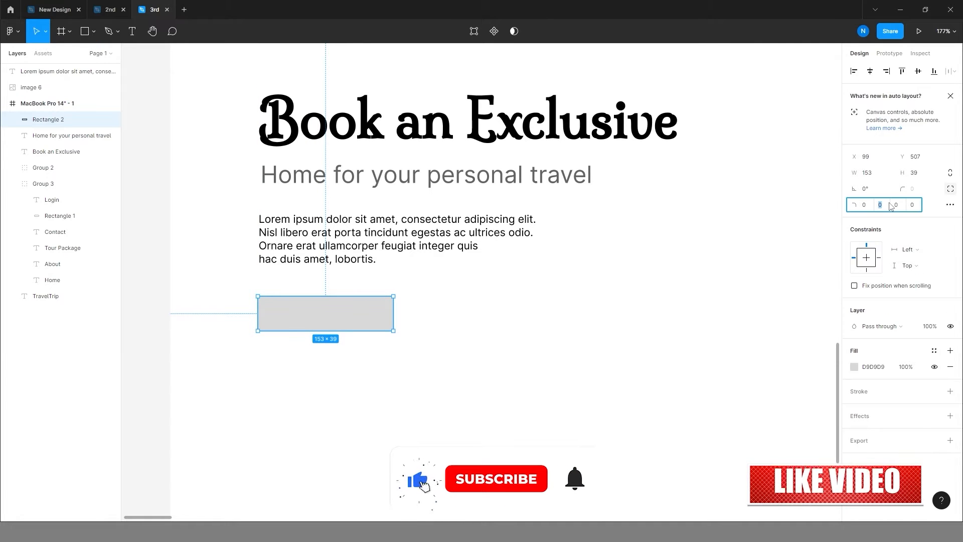
{"action": "type", "text": "40"}
{"action": "key", "text": "Tab"}
{"action": "type", "text": "40"}
{"action": "key", "text": "Tab"}
{"action": "type", "text": "40"}
{"action": "key", "text": "Return"}
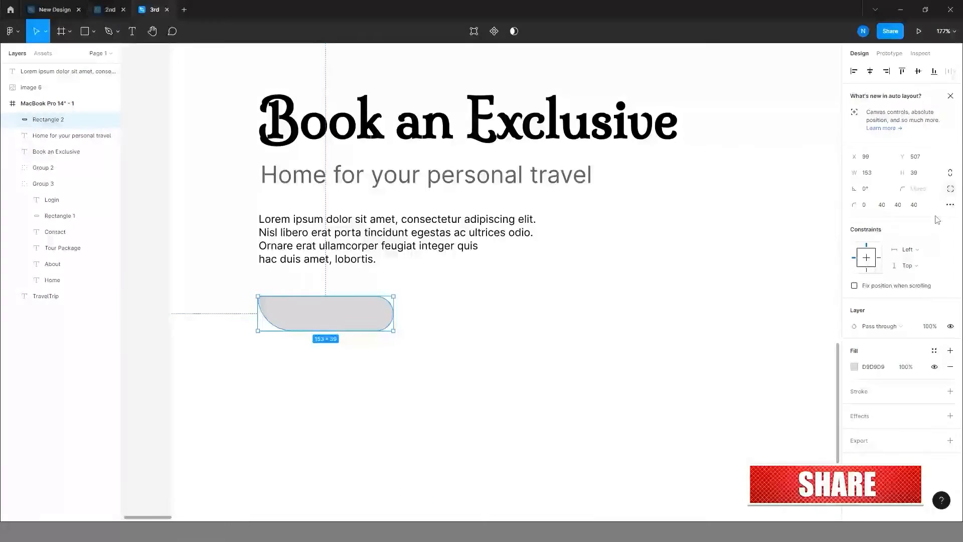
- Set the bottom-left corner radius of the new rectangle to 15
{"action": "left_click", "coordinate": [915, 206]}
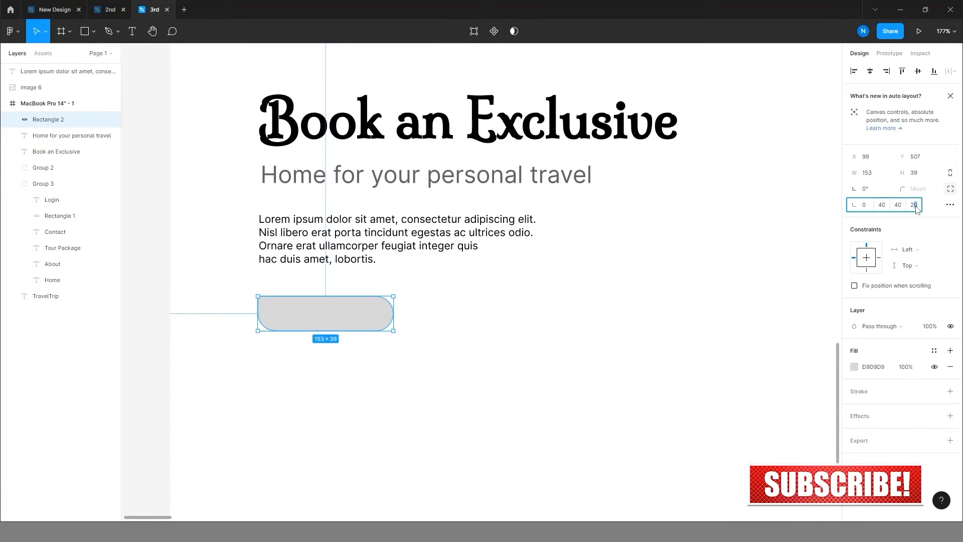
{"action": "type", "text": "15"}
{"action": "key", "text": "Return"}
{"action": "left_click", "coordinate": [398, 365]}
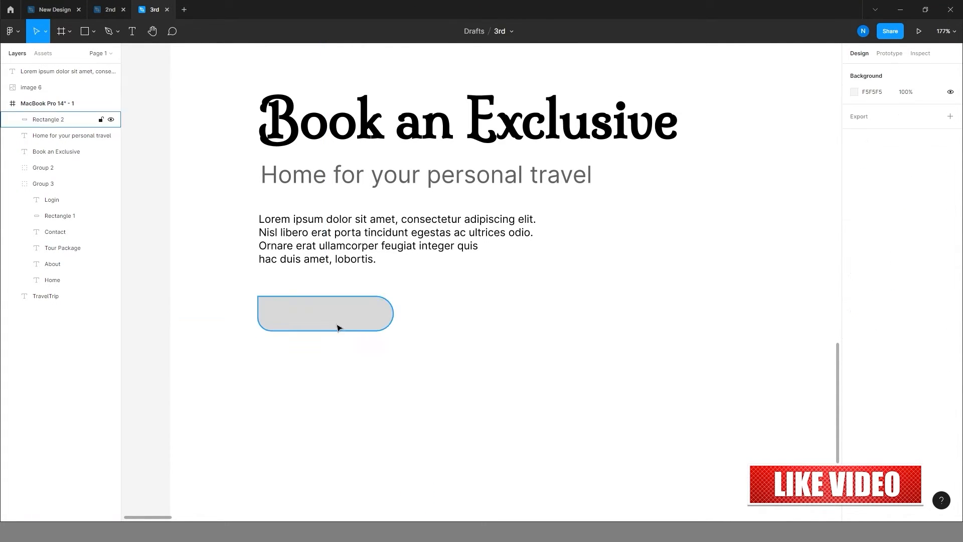
- Fill the new rectangle with the document color CB5041
{"action": "left_click", "coordinate": [337, 326]}
{"action": "scroll", "coordinate": [374, 368], "scroll_direction": "down", "scroll_amount": 3}
{"action": "left_click", "coordinate": [854, 367]}
{"action": "left_click", "coordinate": [794, 473]}
{"action": "left_click", "coordinate": [831, 260]}
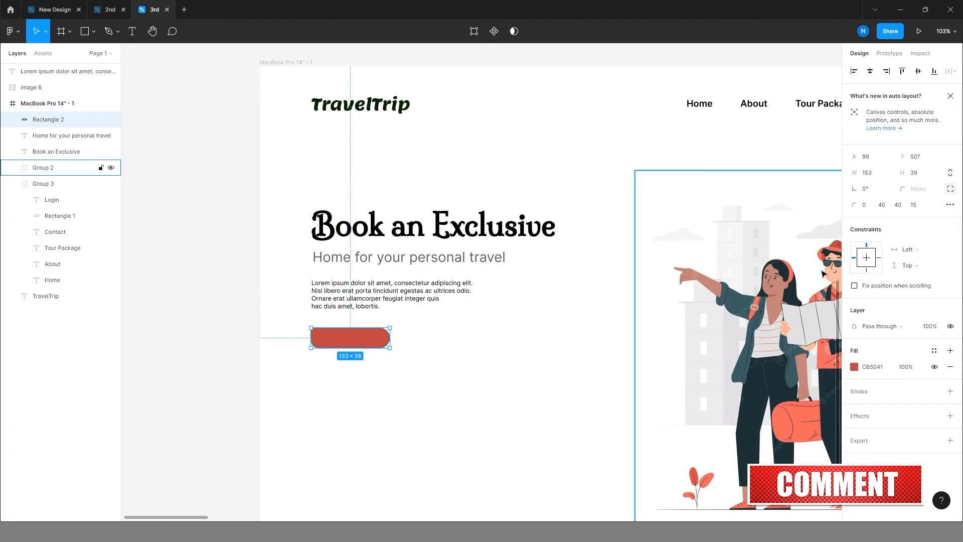
{"action": "left_click", "coordinate": [352, 364]}
- Enlarge the red button rectangle slightly in width and height
{"action": "scroll", "coordinate": [352, 362], "scroll_direction": "up", "scroll_amount": 3}
{"action": "left_click", "coordinate": [376, 326]}
{"action": "left_click_drag", "start_coordinate": [383, 335], "coordinate": [422, 320]}
{"action": "left_click", "coordinate": [386, 377]}
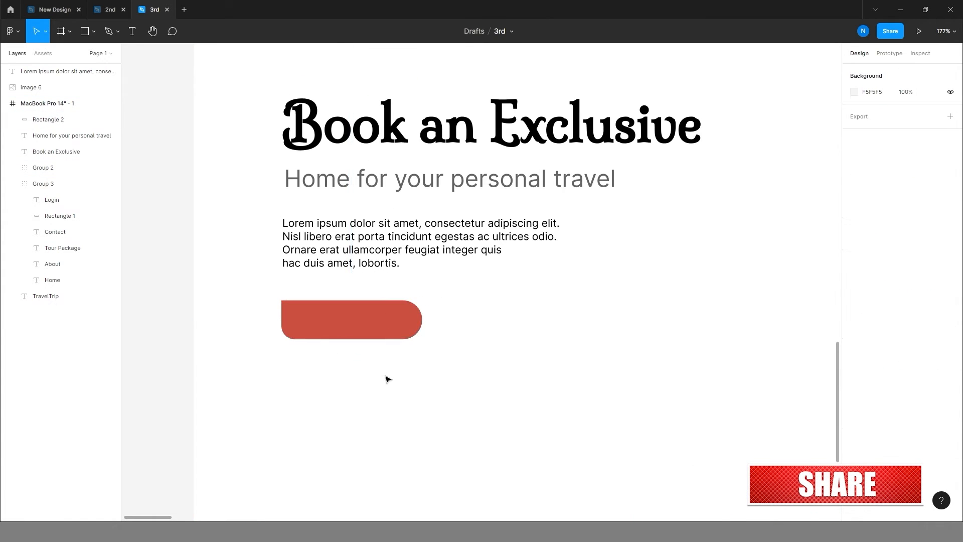
- Add the text "Explore Packages" at size 12 in the empty area below the red button
{"action": "scroll", "coordinate": [316, 367], "scroll_direction": "down", "scroll_amount": 3}
{"action": "scroll", "coordinate": [319, 393], "scroll_direction": "up", "scroll_amount": 4}
{"action": "scroll", "coordinate": [332, 396], "scroll_direction": "down", "scroll_amount": 3}
{"action": "key", "text": "t"}
{"action": "left_click", "coordinate": [329, 390]}
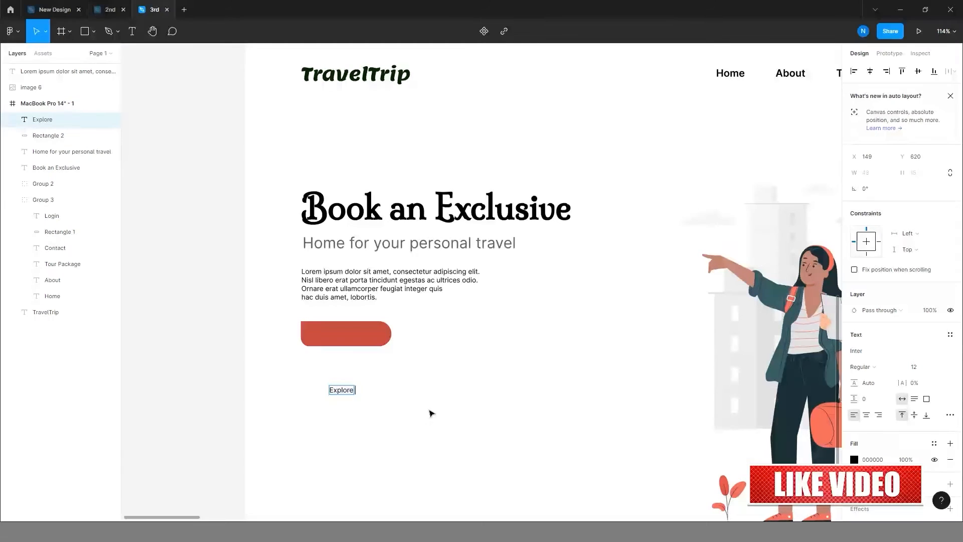
{"action": "left_click", "coordinate": [429, 410]}
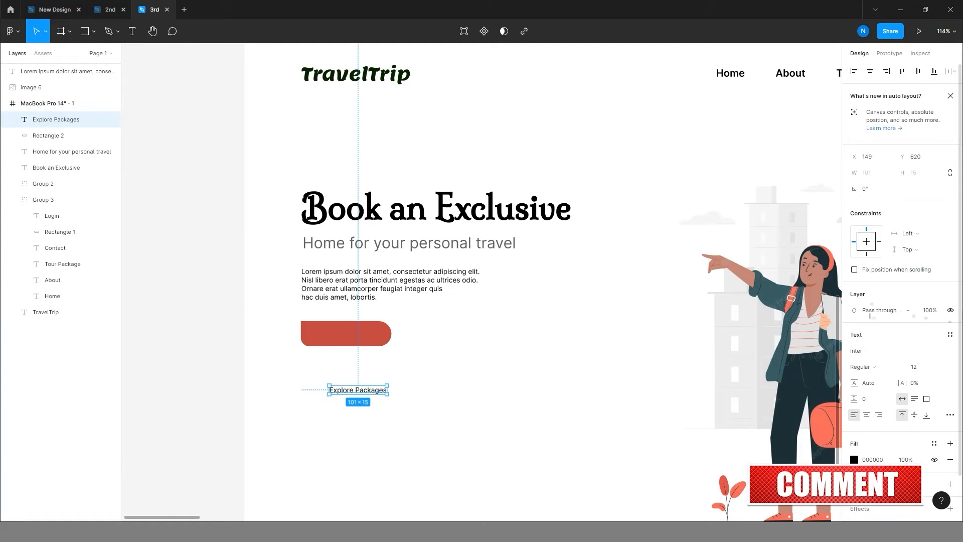
- Change the font weight of the "Explore Packages" text and set its fill to white
{"action": "left_click", "coordinate": [866, 368]}
{"action": "left_click", "coordinate": [873, 345]}
{"action": "left_click", "coordinate": [855, 460]}
{"action": "left_click_drag", "start_coordinate": [737, 296], "coordinate": [721, 271]}
{"action": "left_click", "coordinate": [484, 349]}
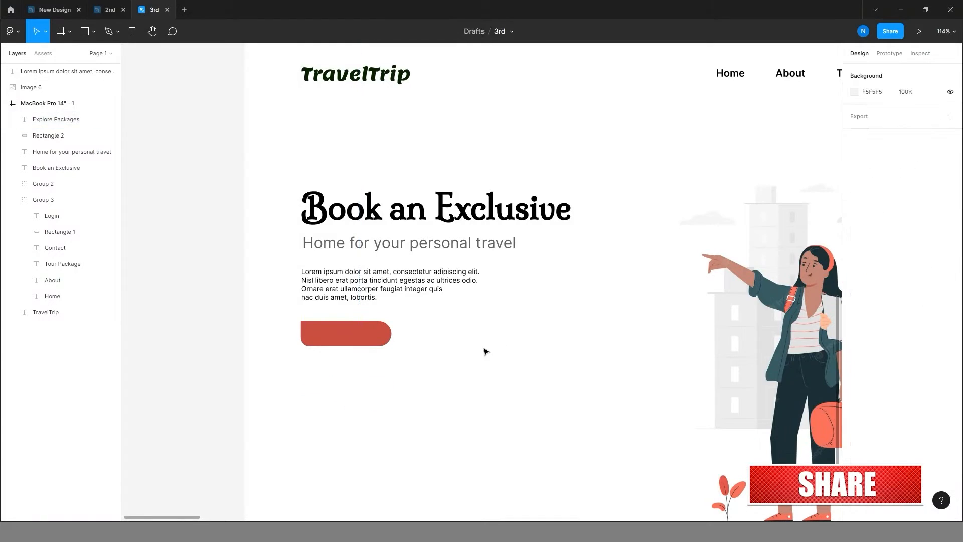
- Center the "Explore Packages" text on the red button rectangle
{"action": "left_click_drag", "start_coordinate": [368, 390], "coordinate": [354, 337]}
{"action": "left_click", "coordinate": [358, 369]}
{"action": "scroll", "coordinate": [358, 368], "scroll_direction": "up", "scroll_amount": 4}
{"action": "scroll", "coordinate": [341, 364], "scroll_direction": "down", "scroll_amount": 6}
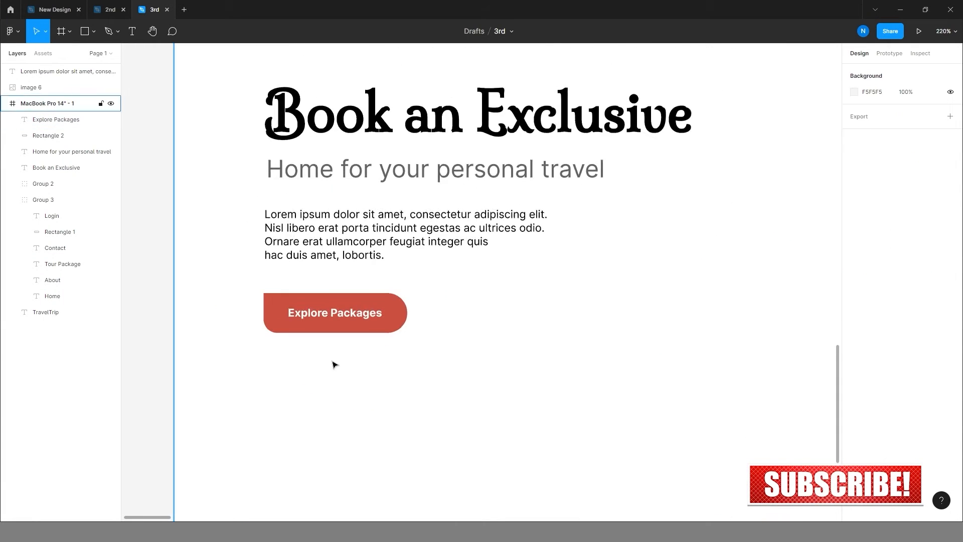
- Add a drop shadow to the Explore Packages button rectangle in color CB5041 at 50% opacity with blur 20
{"action": "left_click", "coordinate": [351, 352]}
{"action": "left_click", "coordinate": [950, 415]}
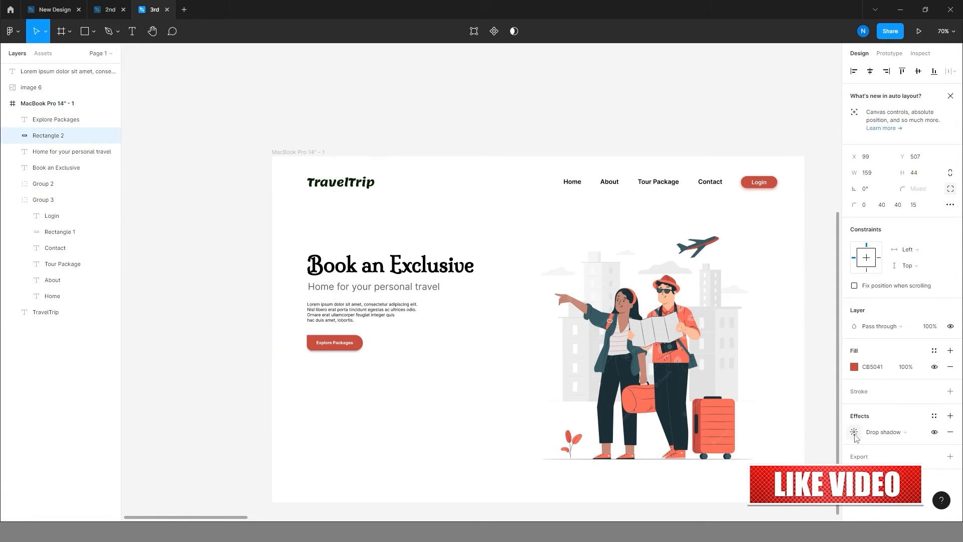
{"action": "left_click", "coordinate": [854, 432]}
{"action": "left_click", "coordinate": [734, 488]}
{"action": "left_click", "coordinate": [640, 473]}
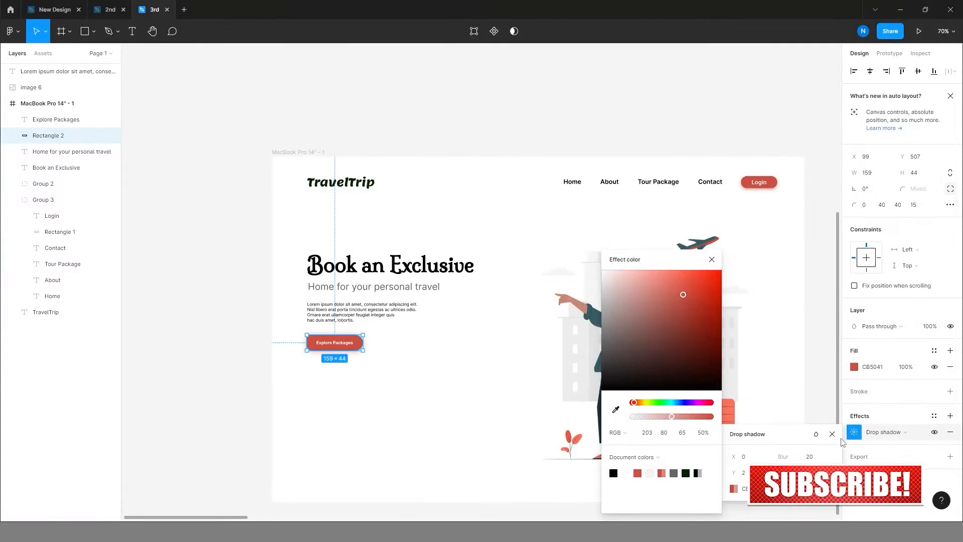
{"action": "left_click", "coordinate": [207, 458]}
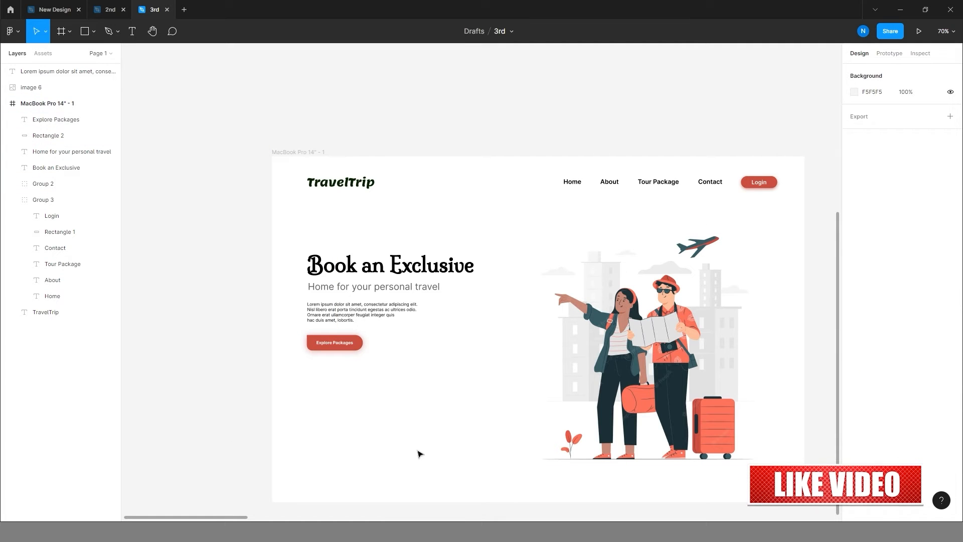
- Scale the headline, subtitle and paragraph up together to about 612 px wide and shift them slightly upward
{"action": "left_click", "coordinate": [361, 315]}
{"action": "left_click", "coordinate": [376, 268]}
{"action": "left_click", "coordinate": [374, 287]}
{"action": "left_click", "coordinate": [359, 317], "text": "shift"}
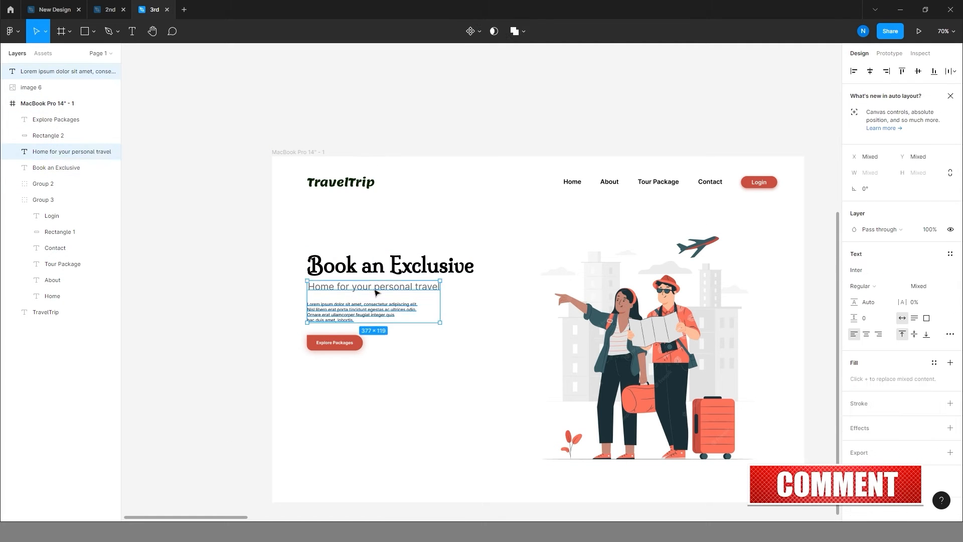
{"action": "left_click", "coordinate": [381, 268], "text": "shift"}
{"action": "key", "text": "k"}
{"action": "left_click_drag", "start_coordinate": [474, 323], "coordinate": [516, 343]}
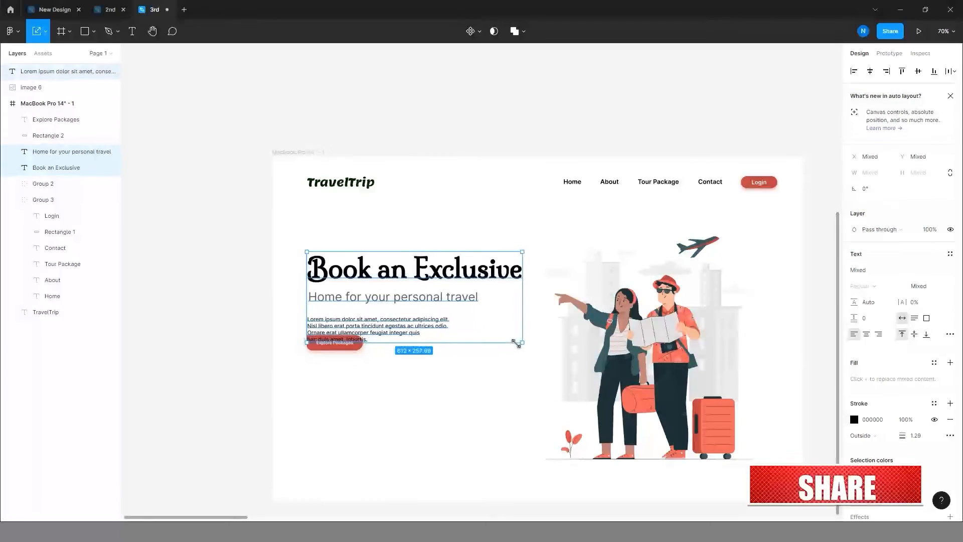
{"action": "left_click_drag", "start_coordinate": [433, 330], "coordinate": [432, 316]}
- Group the "Explore Packages" text with its red rectangle and move the group slightly down from the paragraph
{"action": "left_click", "coordinate": [342, 343]}
{"action": "left_click", "coordinate": [360, 344], "text": "shift"}
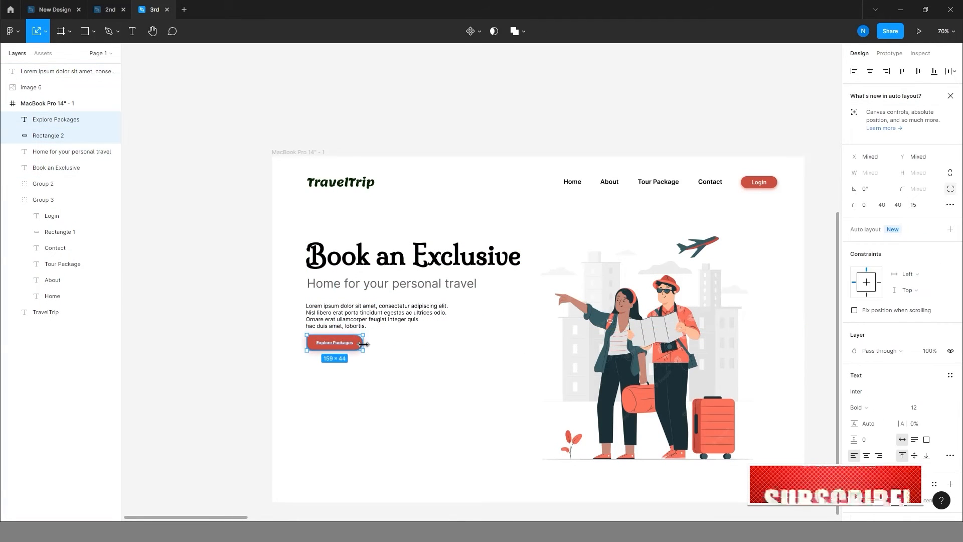
{"action": "key", "text": "ctrl+g"}
{"action": "left_click", "coordinate": [344, 375]}
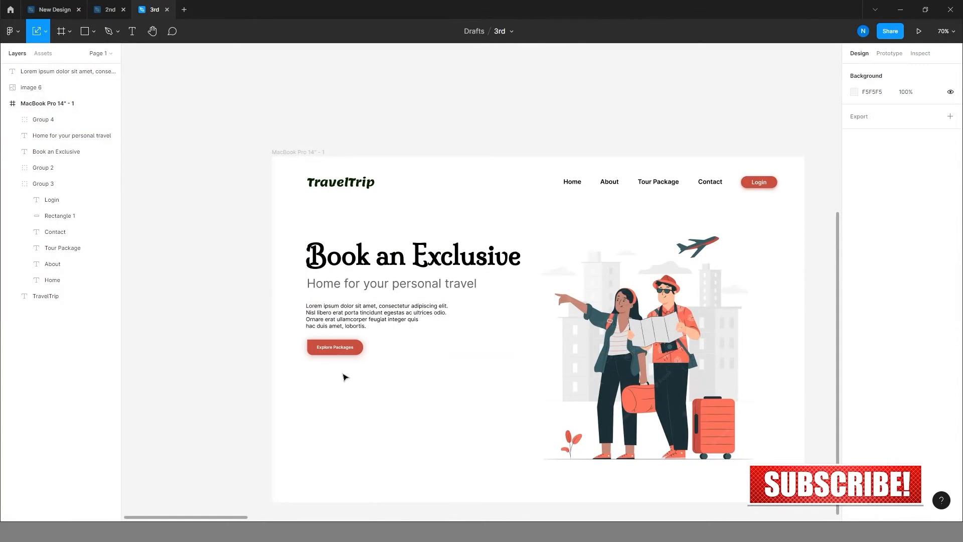
- Add the bold text "Most Famous Places", enlarge it and place it below the Explore Packages button inside the frame
{"action": "scroll", "coordinate": [344, 376], "scroll_direction": "down", "scroll_amount": 4}
{"action": "scroll", "coordinate": [397, 385], "scroll_direction": "up", "scroll_amount": 4}
{"action": "scroll", "coordinate": [378, 396], "scroll_direction": "down", "scroll_amount": 2}
{"action": "scroll", "coordinate": [311, 457], "scroll_direction": "up", "scroll_amount": 2}
{"action": "key", "text": "t"}
{"action": "left_click", "coordinate": [172, 398]}
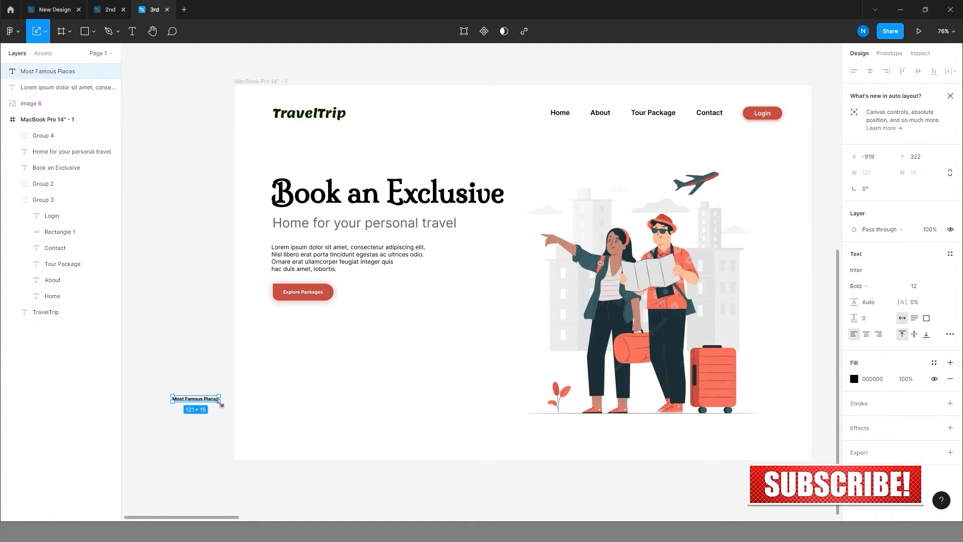
{"action": "left_click_drag", "start_coordinate": [308, 380], "coordinate": [330, 350]}
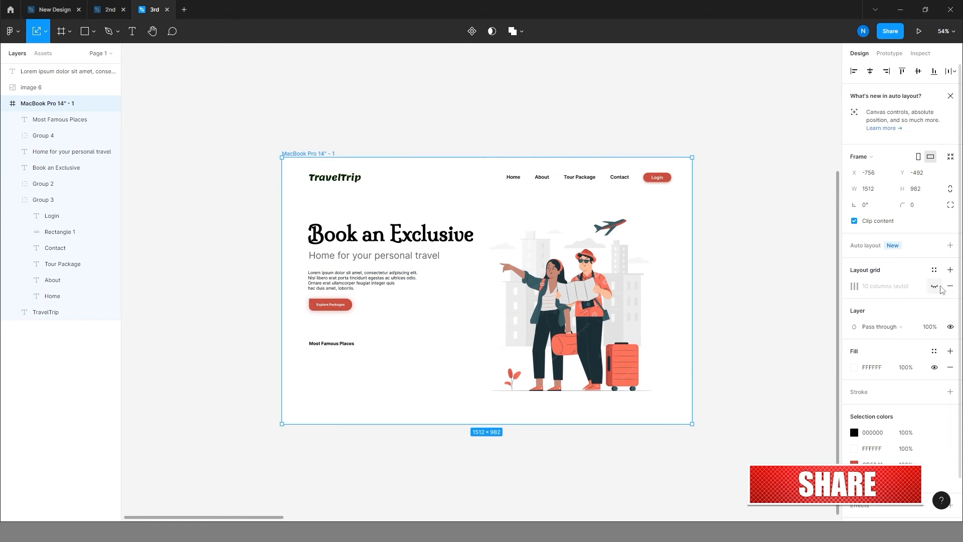
- Use the frame's layout grid to reposition the headline, subtitle, paragraph and button slightly lower, leaving the grid hidden when done
{"action": "key", "text": "ctrl+shift+4"}
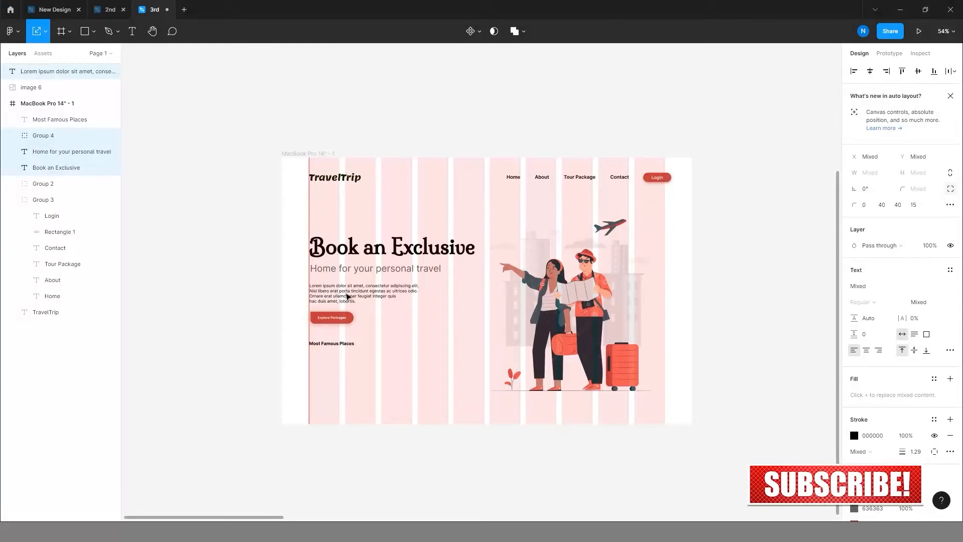
{"action": "left_click", "coordinate": [207, 329]}
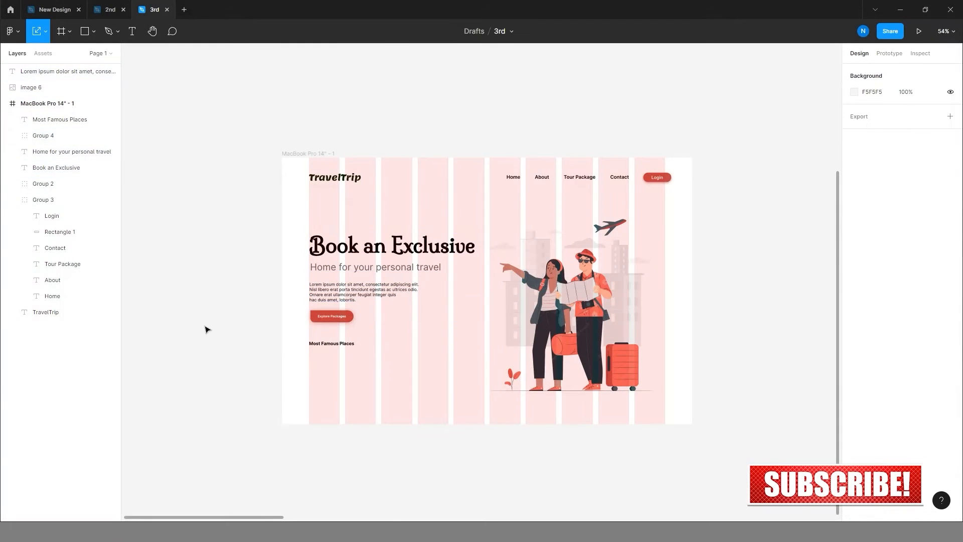
{"action": "right_click", "coordinate": [286, 356]}
{"action": "left_click", "coordinate": [935, 286]}
{"action": "left_click", "coordinate": [425, 445]}
- Duplicate "Most Famous Places" just below itself and change the copy to "Recmmended" in Regular weight with a gray fill
{"action": "scroll", "coordinate": [425, 445], "scroll_direction": "up", "scroll_amount": 2}
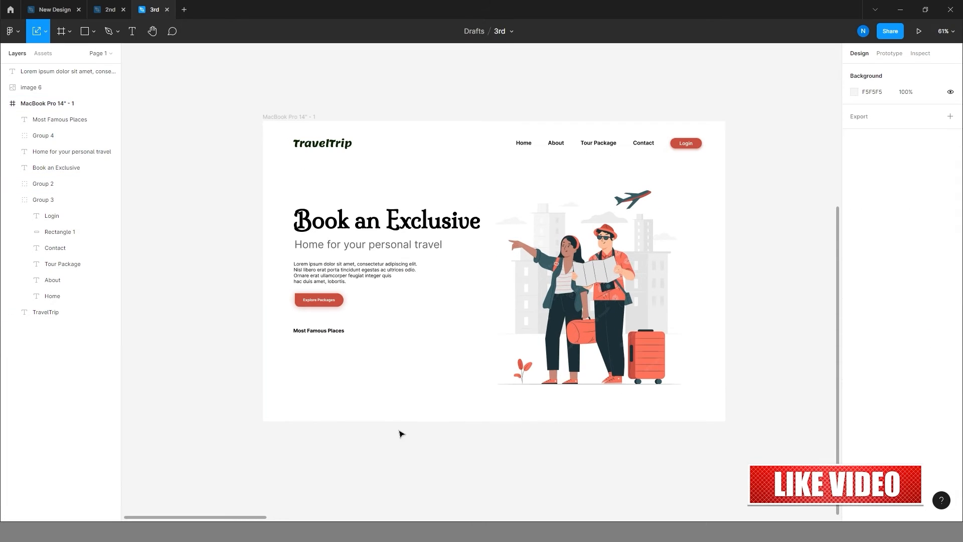
{"action": "scroll", "coordinate": [317, 347], "scroll_direction": "up", "scroll_amount": 5}
{"action": "left_click_drag", "start_coordinate": [328, 316], "coordinate": [328, 329]}
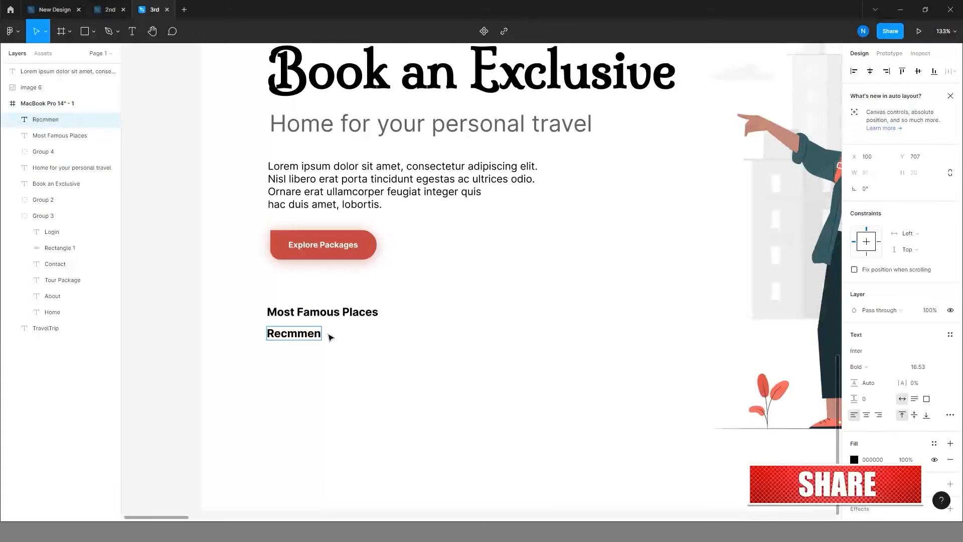
{"action": "left_click", "coordinate": [870, 367]}
{"action": "left_click", "coordinate": [868, 312]}
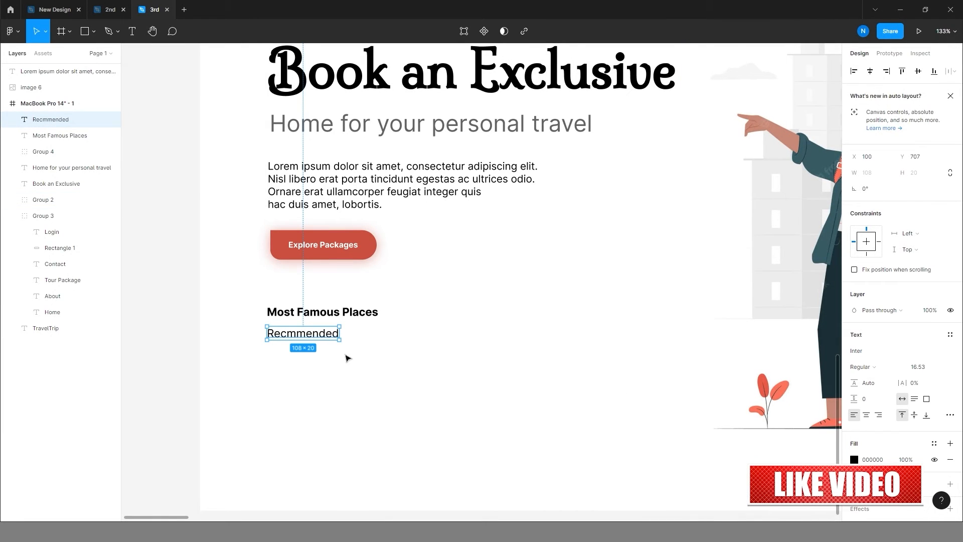
{"action": "left_click", "coordinate": [855, 459]}
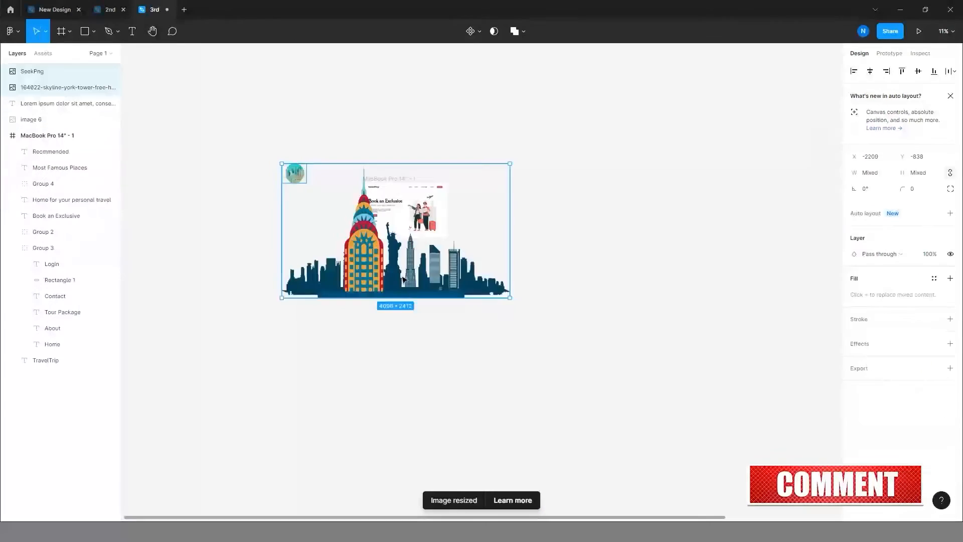
- Move the imported New York skyline image off the frame and scale down both it and the circular city image
{"action": "left_click_drag", "start_coordinate": [389, 268], "coordinate": [549, 362]}
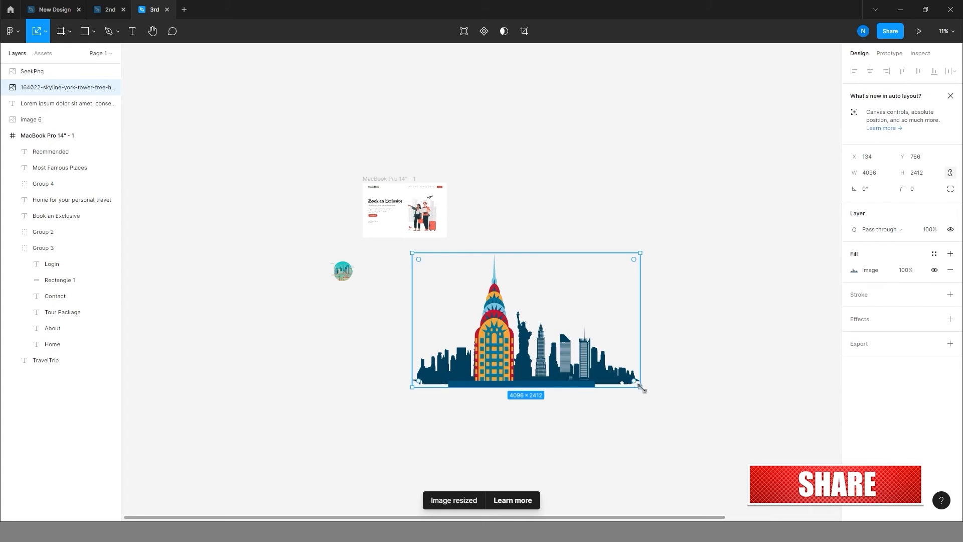
{"action": "left_click_drag", "start_coordinate": [642, 388], "coordinate": [528, 327]}
{"action": "left_click", "coordinate": [349, 274]}
{"action": "scroll", "coordinate": [348, 272], "scroll_direction": "up", "scroll_amount": 9}
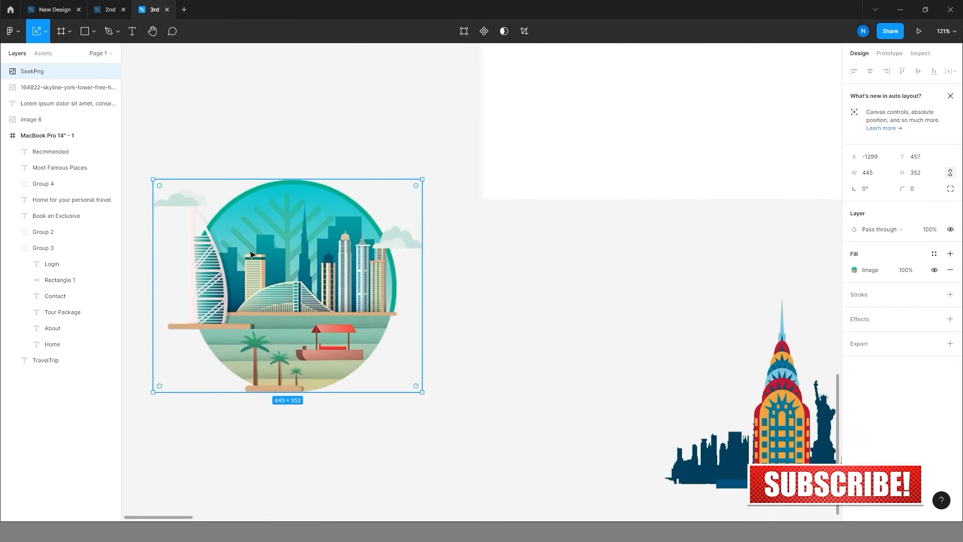
{"action": "scroll", "coordinate": [331, 281], "scroll_direction": "down", "scroll_amount": 2}
{"action": "left_click_drag", "start_coordinate": [377, 344], "coordinate": [336, 312]}
- Move the circular city image into the frame under "Recmmended" and bring the skyline image nearer at a smaller size
{"action": "left_click_drag", "start_coordinate": [303, 288], "coordinate": [480, 197]}
{"action": "left_click_drag", "start_coordinate": [591, 359], "coordinate": [598, 307]}
{"action": "left_click_drag", "start_coordinate": [717, 350], "coordinate": [663, 318]}
- Scale the circular city image down to 177 × 140.01 and position it just below "Recmmended"
{"action": "scroll", "coordinate": [481, 136], "scroll_direction": "up", "scroll_amount": 1}
{"action": "scroll", "coordinate": [480, 136], "scroll_direction": "up", "scroll_amount": 5}
{"action": "left_click", "coordinate": [454, 301]}
{"action": "left_click_drag", "start_coordinate": [534, 363], "coordinate": [526, 356]}
{"action": "left_click_drag", "start_coordinate": [467, 321], "coordinate": [467, 298]}
- Scale down the New York skyline image further and place it beside the circular city image inside the frame
{"action": "scroll", "coordinate": [200, 299], "scroll_direction": "down", "scroll_amount": 3}
{"action": "left_click", "coordinate": [546, 466]}
{"action": "left_click_drag", "start_coordinate": [675, 502], "coordinate": [642, 484]}
{"action": "left_click_drag", "start_coordinate": [570, 455], "coordinate": [551, 293]}
{"action": "left_click", "coordinate": [531, 380]}
{"action": "scroll", "coordinate": [531, 380], "scroll_direction": "down", "scroll_amount": 2}
{"action": "left_click", "coordinate": [424, 321]}
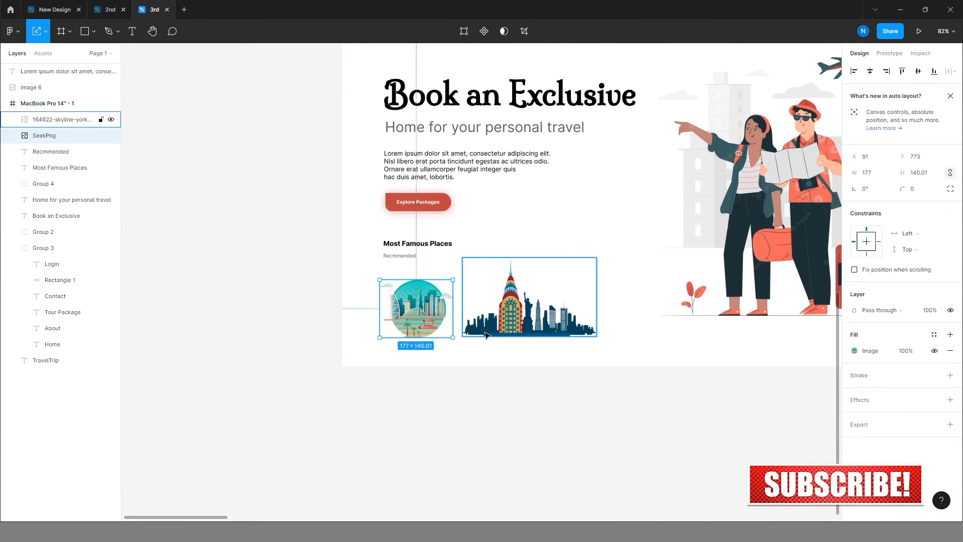
{"action": "left_click", "coordinate": [489, 328], "text": "shift"}
{"action": "left_click", "coordinate": [429, 370]}
{"action": "scroll", "coordinate": [412, 406], "scroll_direction": "down", "scroll_amount": 3}
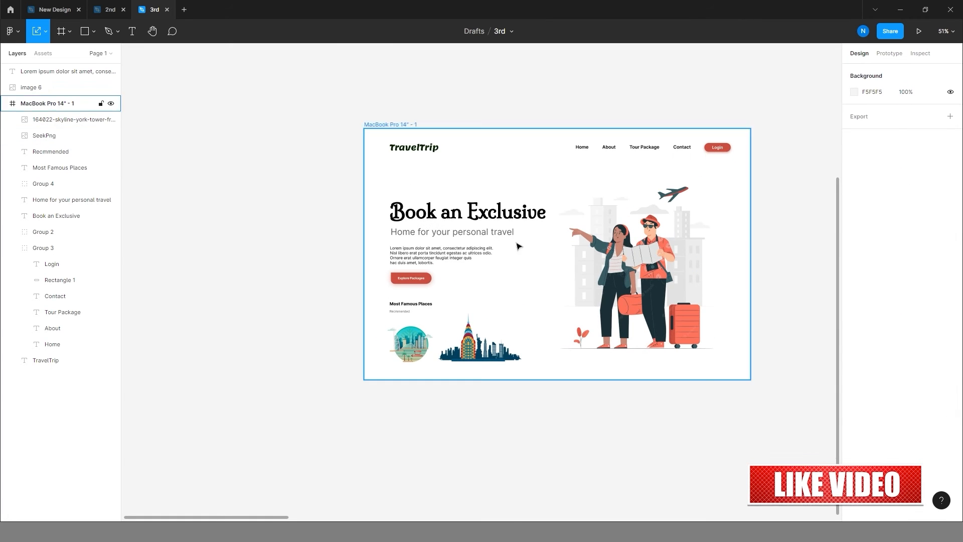
- Draw a 42 × 42 circle and place it just past the skyline image, level with the city pictures
{"action": "scroll", "coordinate": [456, 378], "scroll_direction": "up", "scroll_amount": 6}
{"action": "scroll", "coordinate": [384, 409], "scroll_direction": "down", "scroll_amount": 2}
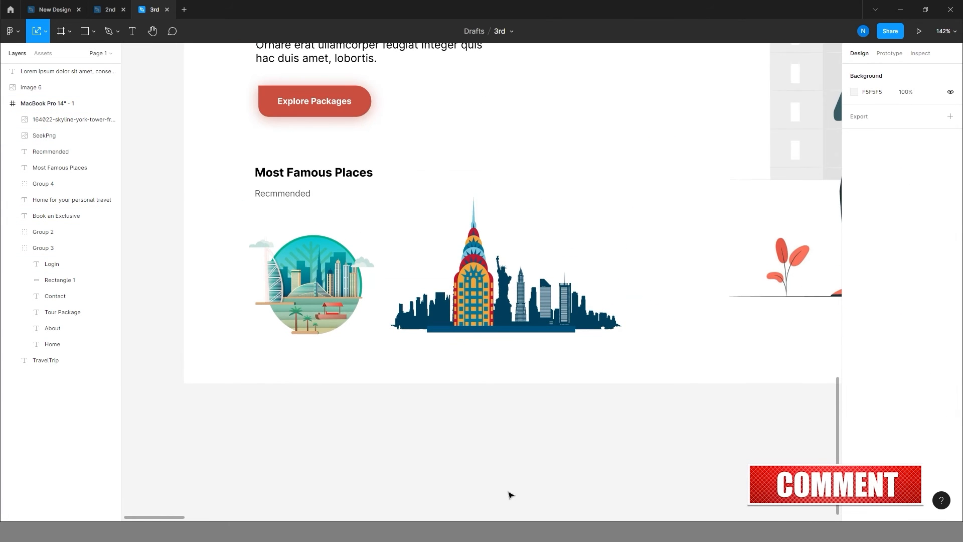
{"action": "key", "text": "o"}
{"action": "mouse_move", "coordinate": [491, 413]}
{"action": "left_mouse_down"}
{"action": "mouse_move", "coordinate": [519, 442]}
{"action": "mouse_move", "coordinate": [655, 268]}
{"action": "left_mouse_up"}
{"action": "left_click", "coordinate": [575, 446]}
{"action": "left_click", "coordinate": [504, 432]}
{"action": "left_click", "coordinate": [645, 293]}
{"action": "left_click", "coordinate": [655, 266]}
- Fill the small circle with color CB5041
{"action": "left_click", "coordinate": [854, 351]}
{"action": "left_click", "coordinate": [765, 432]}
{"action": "type", "text": "CB5041"}
{"action": "key", "text": "Return"}
- Add a drop shadow to the circle in the button's red with Y offset 4 and blur 10
{"action": "left_click", "coordinate": [950, 400]}
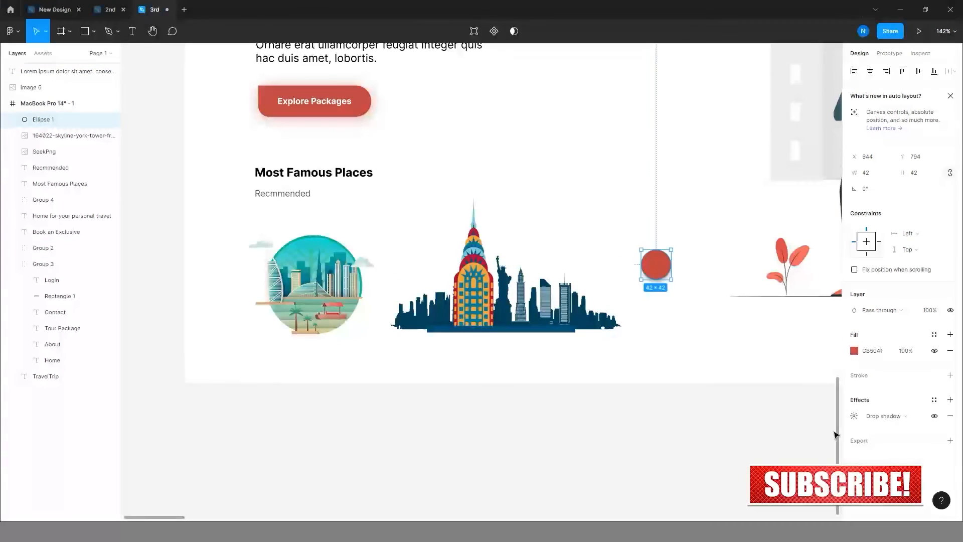
{"action": "left_click", "coordinate": [855, 416]}
{"action": "left_click", "coordinate": [734, 473]}
{"action": "left_click", "coordinate": [748, 419]}
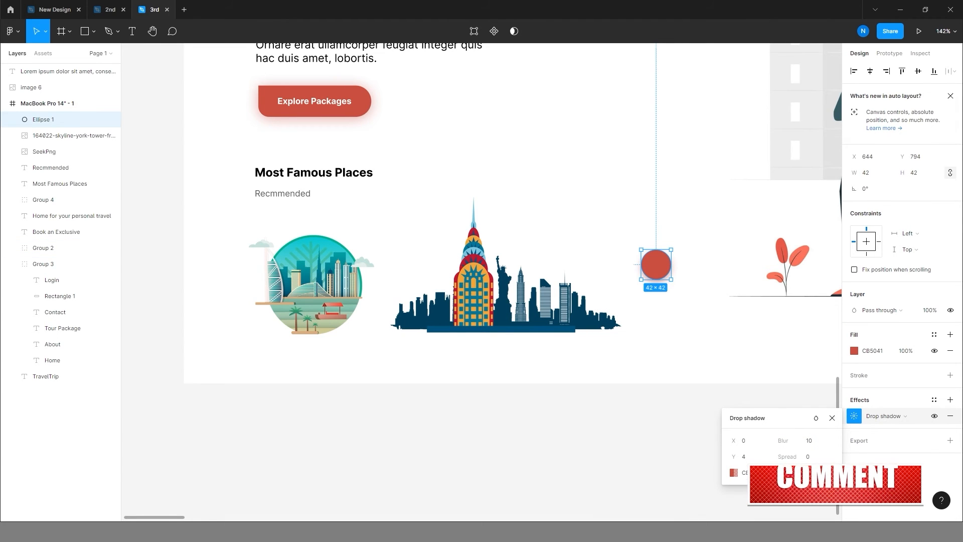
{"action": "left_click", "coordinate": [832, 418]}
{"action": "left_click", "coordinate": [494, 400]}
- Insert a right-chevron icon from Feather Icons as a group centered on the red circle and color it white
{"action": "scroll", "coordinate": [484, 379], "scroll_direction": "down", "scroll_amount": 4}
{"action": "scroll", "coordinate": [608, 419], "scroll_direction": "up", "scroll_amount": 5}
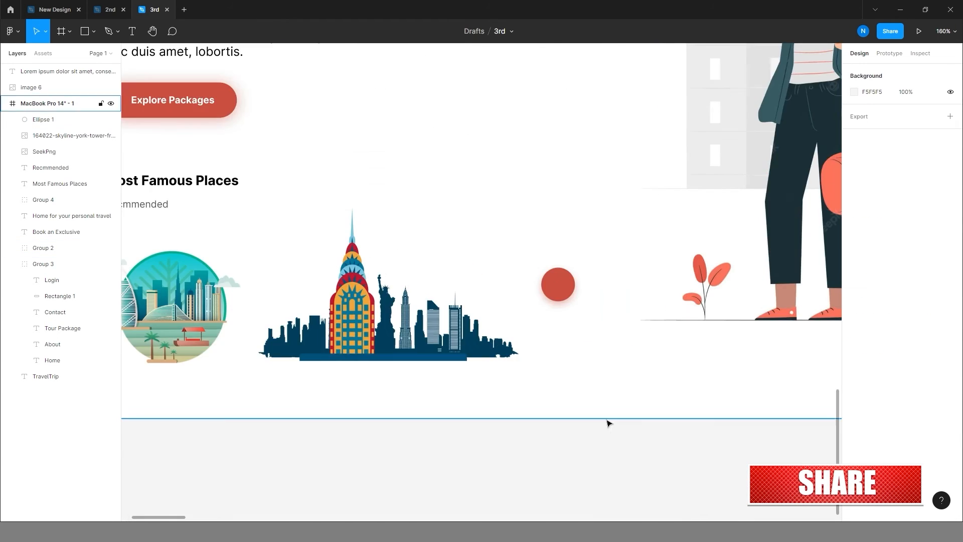
{"action": "right_click", "coordinate": [563, 430]}
{"action": "mouse_move", "coordinate": [586, 507]}
{"action": "left_click", "coordinate": [698, 260]}
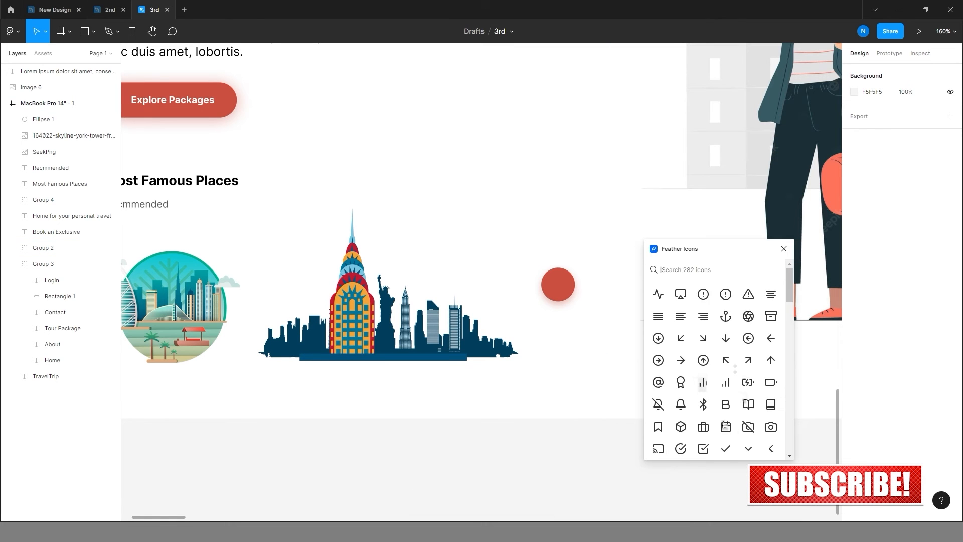
{"action": "scroll", "coordinate": [667, 371], "scroll_direction": "down", "scroll_amount": 3}
{"action": "left_click", "coordinate": [658, 369]}
{"action": "key", "text": "ctrl+g"}
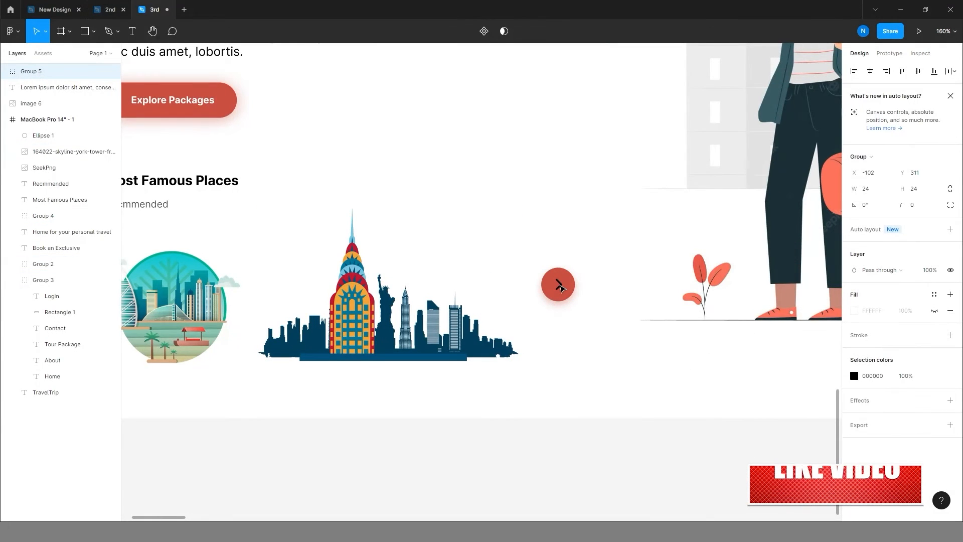
{"action": "left_click", "coordinate": [854, 376]}
{"action": "left_click", "coordinate": [521, 438]}
- Select the headline, subtitle, paragraph and Explore Packages button and nudge them up together
{"action": "scroll", "coordinate": [520, 438], "scroll_direction": "down", "scroll_amount": 8}
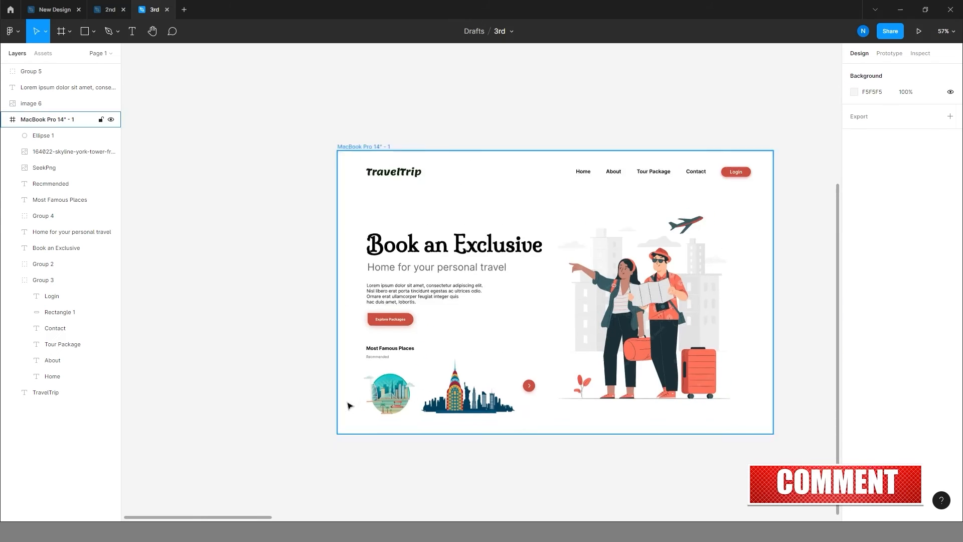
{"action": "left_click", "coordinate": [376, 332]}
{"action": "left_click", "coordinate": [387, 307], "text": "shift"}
{"action": "left_click", "coordinate": [399, 284], "text": "shift"}
{"action": "left_click", "coordinate": [405, 266], "text": "shift"}
{"action": "key", "text": "Up"}
{"action": "key", "text": "Up"}
{"action": "key", "text": "Up"}
{"action": "key", "text": "Up"}
{"action": "key", "text": "Up"}
{"action": "key", "text": "Up"}
{"action": "key", "text": "Up"}
{"action": "key", "text": "Up"}
{"action": "key", "text": "Up"}
{"action": "key", "text": "Up"}
{"action": "key", "text": "Up"}
{"action": "key", "text": "Up"}
{"action": "key", "text": "Up"}
{"action": "key", "text": "Up"}
{"action": "key", "text": "Up"}
{"action": "key", "text": "Up"}
{"action": "key", "text": "Up"}
{"action": "key", "text": "Up"}
{"action": "key", "text": "Up"}
{"action": "key", "text": "Up"}
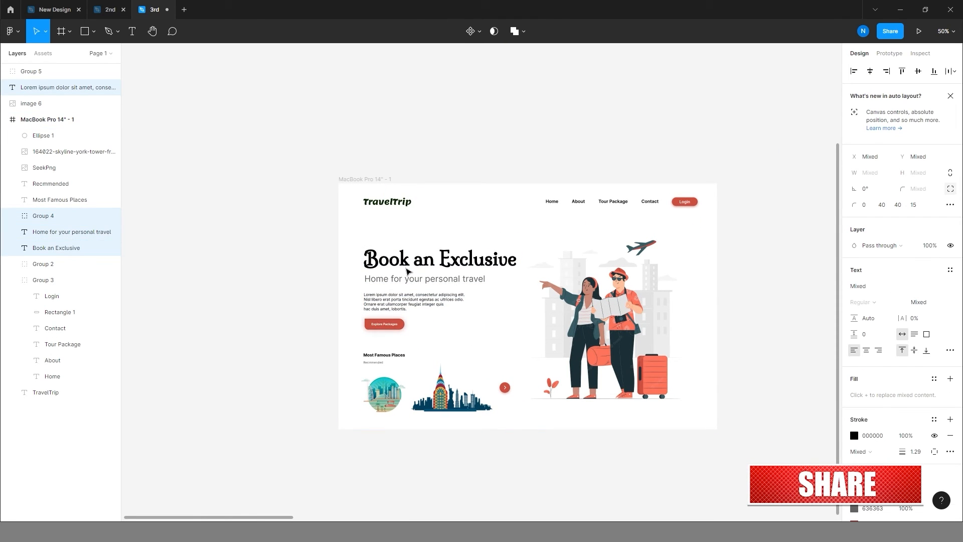
- Group the chevron icon with its red circle and select the group together with both city images
{"action": "left_click", "coordinate": [505, 387]}
{"action": "scroll", "coordinate": [505, 387], "scroll_direction": "up", "scroll_amount": 10}
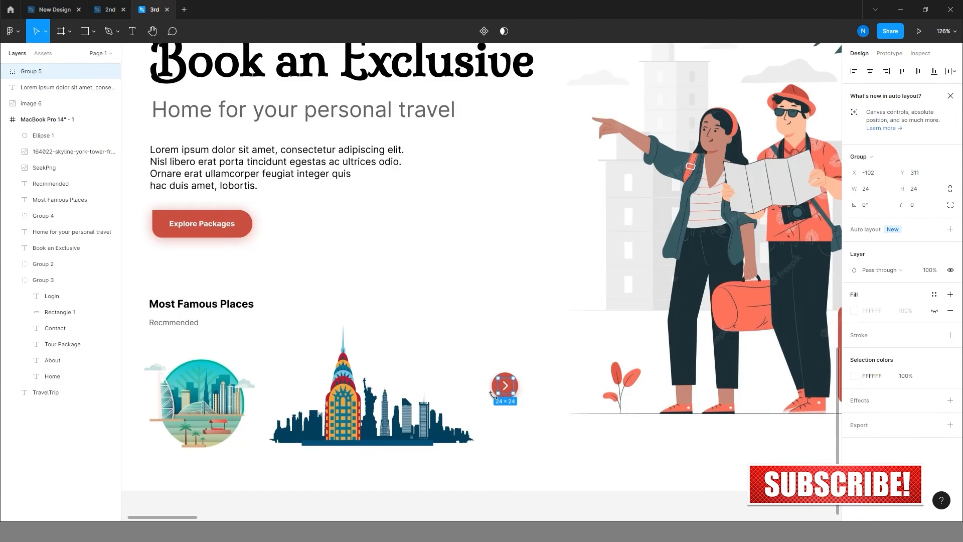
{"action": "scroll", "coordinate": [517, 380], "scroll_direction": "down", "scroll_amount": 10}
{"action": "left_click", "coordinate": [454, 381]}
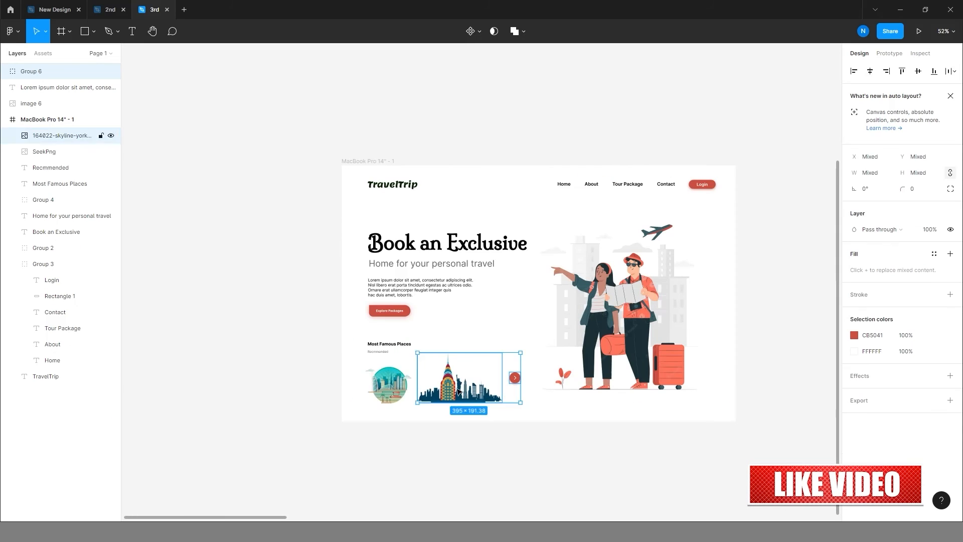
{"action": "left_click", "coordinate": [401, 391], "text": "shift"}
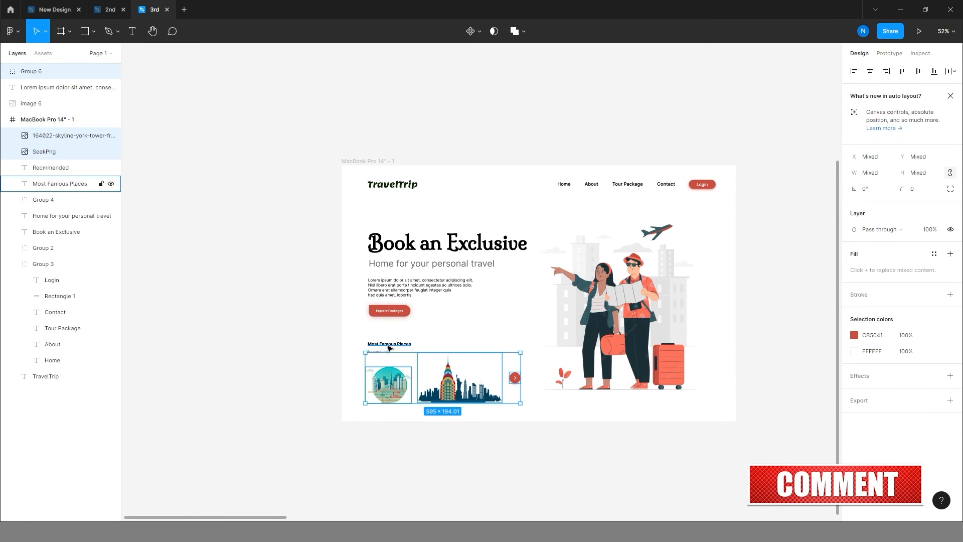
- Nudge the "Most Famous Places" and "Recmmended" texts slightly upward together
{"action": "scroll", "coordinate": [395, 371], "scroll_direction": "up", "scroll_amount": 6}
{"action": "left_click", "coordinate": [360, 327]}
{"action": "left_click", "coordinate": [388, 313], "text": "shift"}
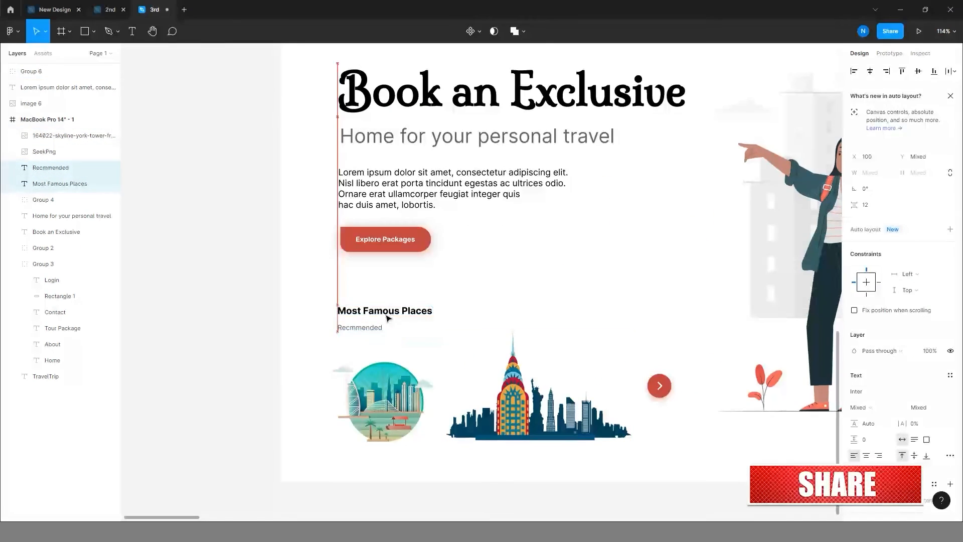
{"action": "scroll", "coordinate": [229, 374], "scroll_direction": "down", "scroll_amount": 8}
{"action": "left_click", "coordinate": [613, 490]}
- Shift the headline, subtitle and paragraph up slightly, away from the Explore Packages button
{"action": "left_click", "coordinate": [539, 380]}
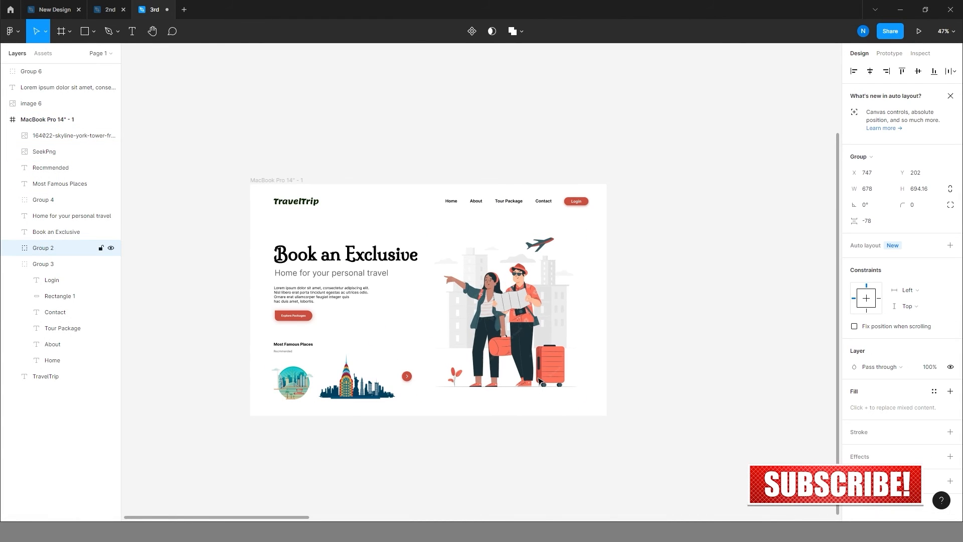
{"action": "left_click", "coordinate": [322, 251]}
{"action": "left_click", "coordinate": [331, 272], "text": "shift"}
{"action": "left_click", "coordinate": [321, 293], "text": "shift"}
{"action": "key", "text": "shift+Up"}
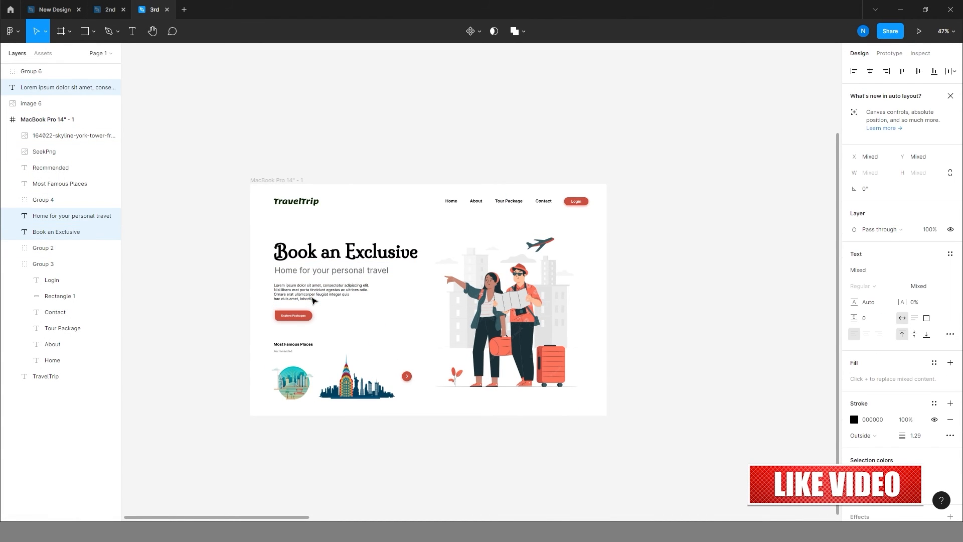
- Paste the blue globe landmarks image, scale it down and place it at the frame's upper edge between logo and navigation
{"action": "left_click", "coordinate": [478, 147]}
{"action": "key", "text": "ctrl+v"}
{"action": "scroll", "coordinate": [477, 148], "scroll_direction": "up", "scroll_amount": 1}
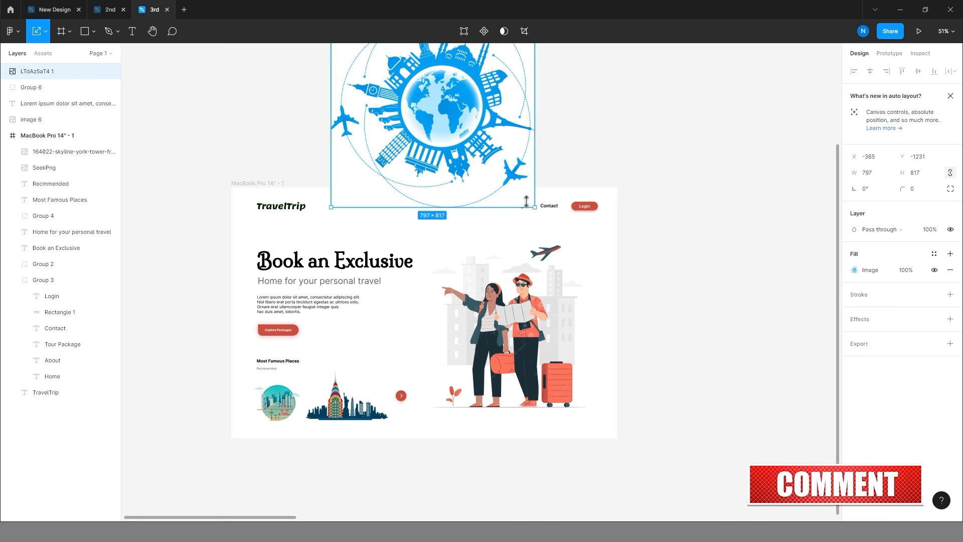
{"action": "left_click_drag", "start_coordinate": [527, 206], "coordinate": [467, 137]}
{"action": "left_click_drag", "start_coordinate": [460, 127], "coordinate": [431, 230]}
- Rotate the globe image to 7.34° at 268.27 × 275 and set its image fill opacity to 80%
{"action": "left_click", "coordinate": [495, 142]}
{"action": "scroll", "coordinate": [554, 155], "scroll_direction": "down", "scroll_amount": 3}
{"action": "scroll", "coordinate": [554, 154], "scroll_direction": "up", "scroll_amount": 3}
{"action": "left_click", "coordinate": [401, 211]}
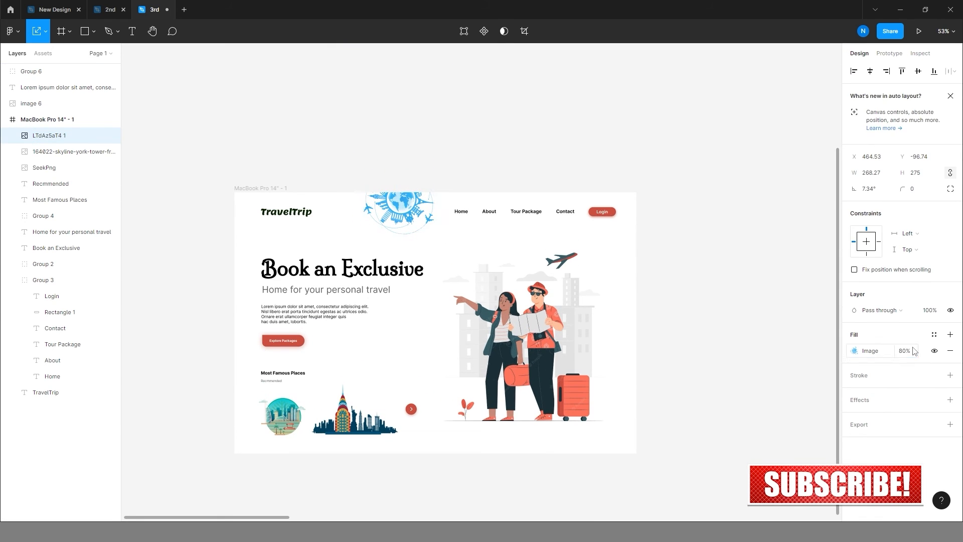
{"action": "left_click", "coordinate": [744, 383]}
- Move the globe image slightly closer to the TravelTrip logo
{"action": "scroll", "coordinate": [744, 383], "scroll_direction": "down", "scroll_amount": 2}
{"action": "scroll", "coordinate": [669, 314], "scroll_direction": "up", "scroll_amount": 3}
{"action": "left_click", "coordinate": [406, 199]}
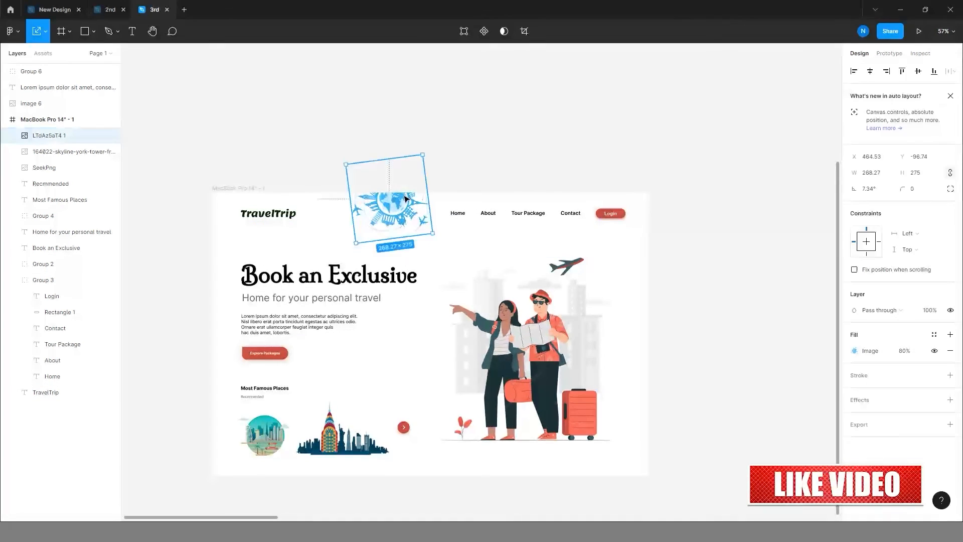
{"action": "left_click", "coordinate": [711, 142]}
{"action": "scroll", "coordinate": [696, 177], "scroll_direction": "down", "scroll_amount": 1}
{"action": "scroll", "coordinate": [705, 274], "scroll_direction": "up", "scroll_amount": 1}
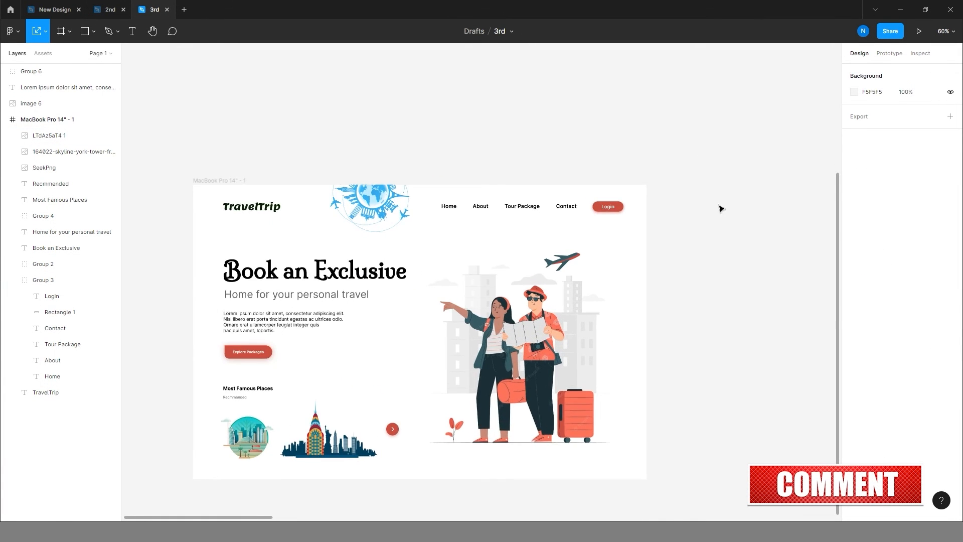
{"action": "scroll", "coordinate": [720, 209], "scroll_direction": "down", "scroll_amount": 2}
{"action": "scroll", "coordinate": [542, 448], "scroll_direction": "up", "scroll_amount": 2}
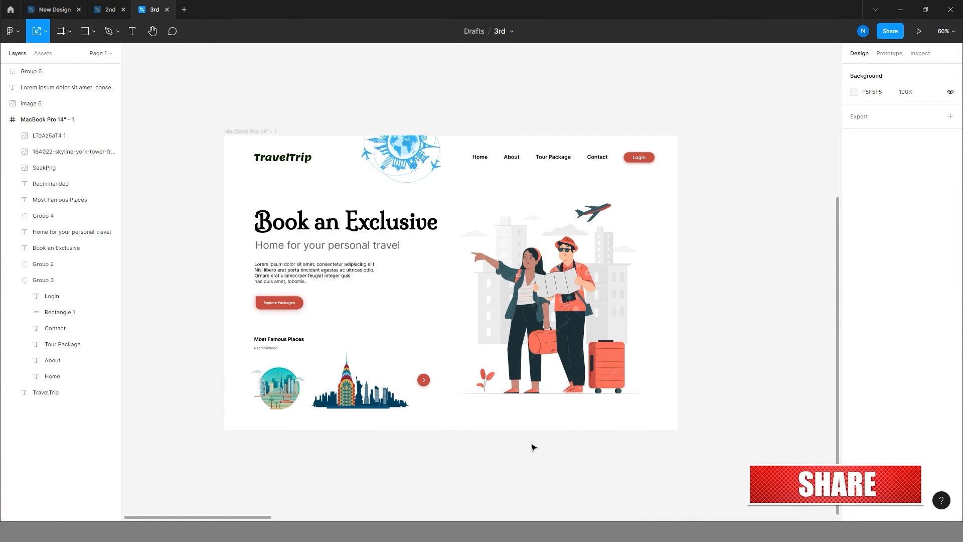